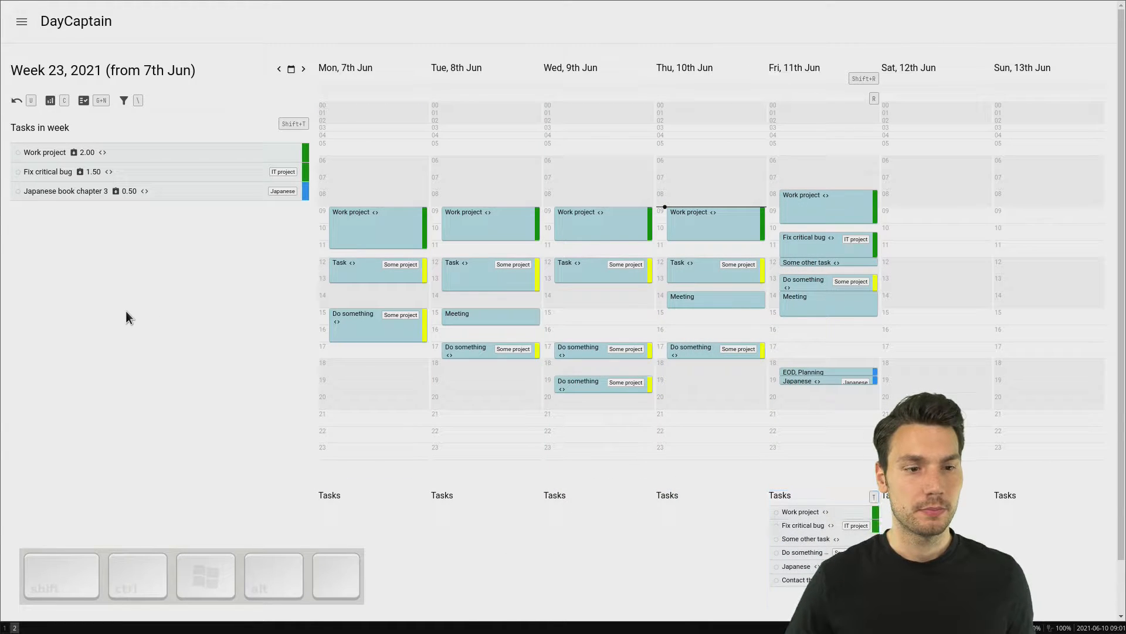
Step: Open the week planning and add the task "Some project" to week 24, assigned to the project Some project
key(w)
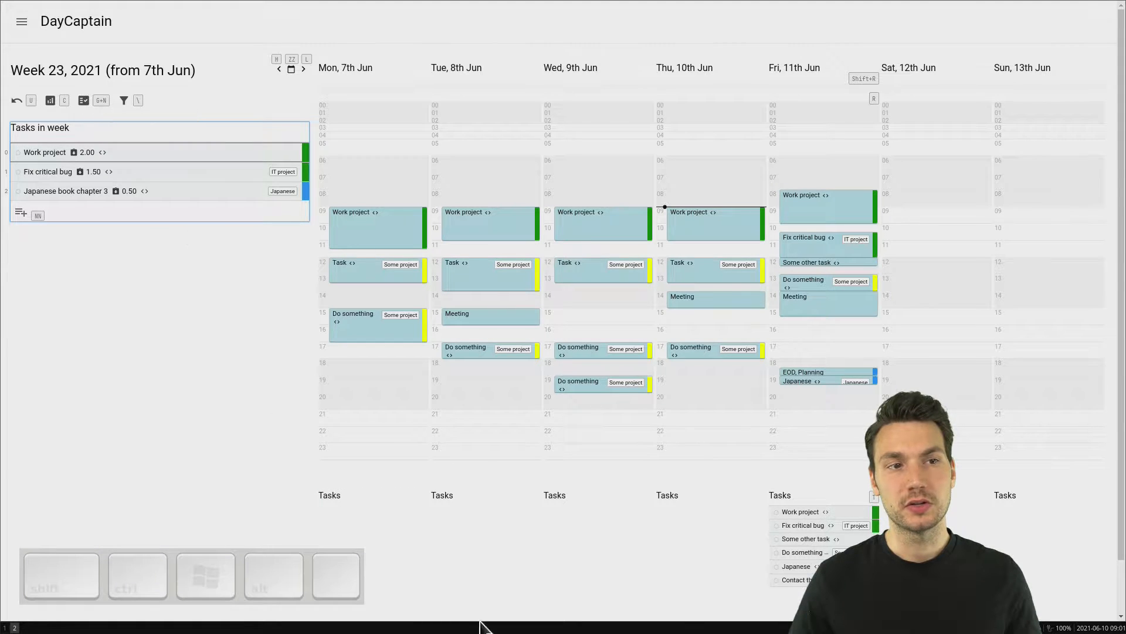
key(g)
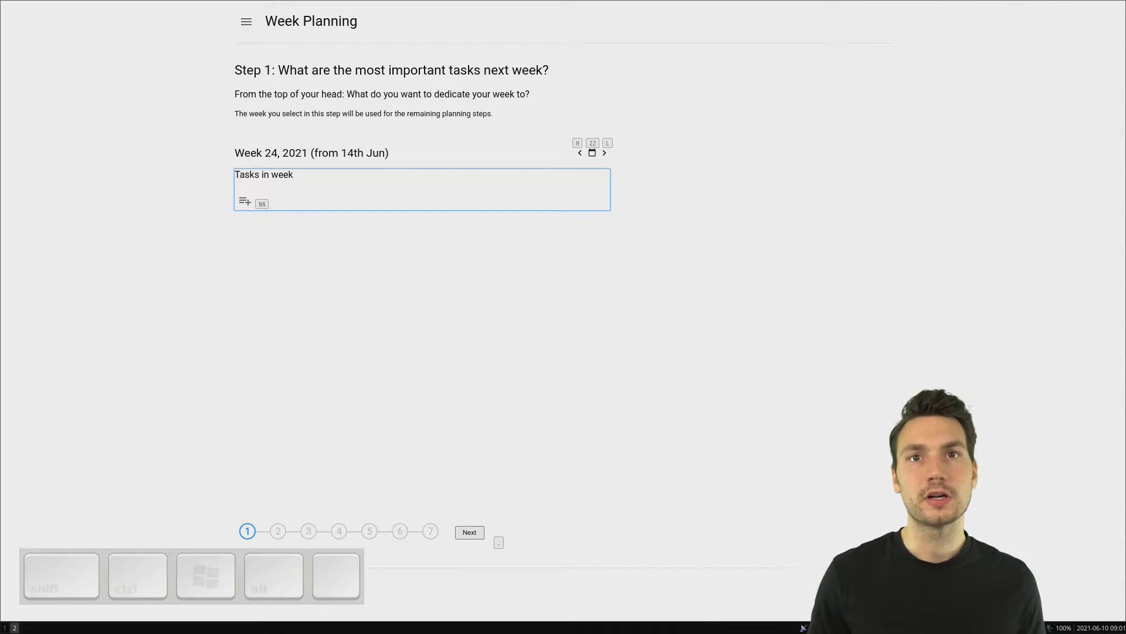
key(n)
key(n)
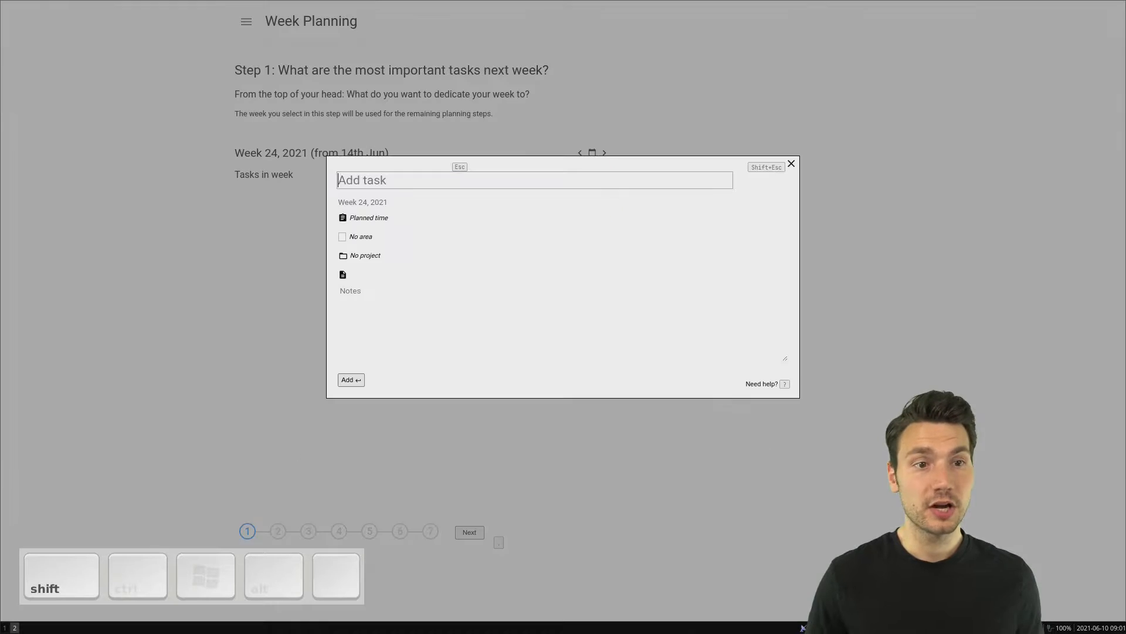
text(Some project)
key(Escape)
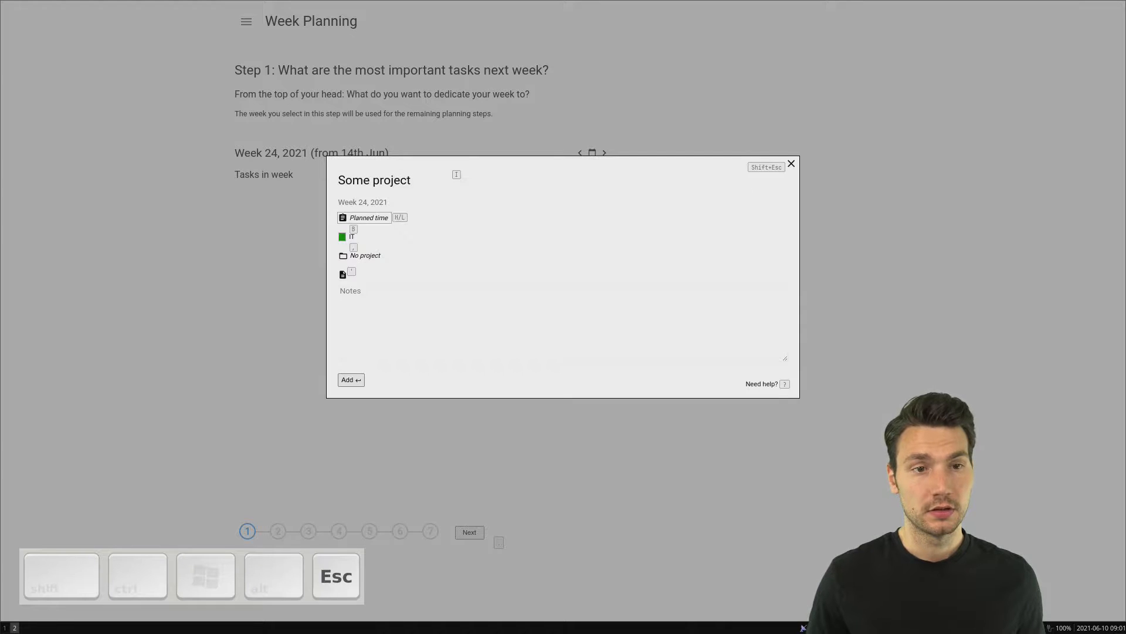
key(comma)
key(alt+j)
key(alt+j)
key(alt+j)
key(alt+j)
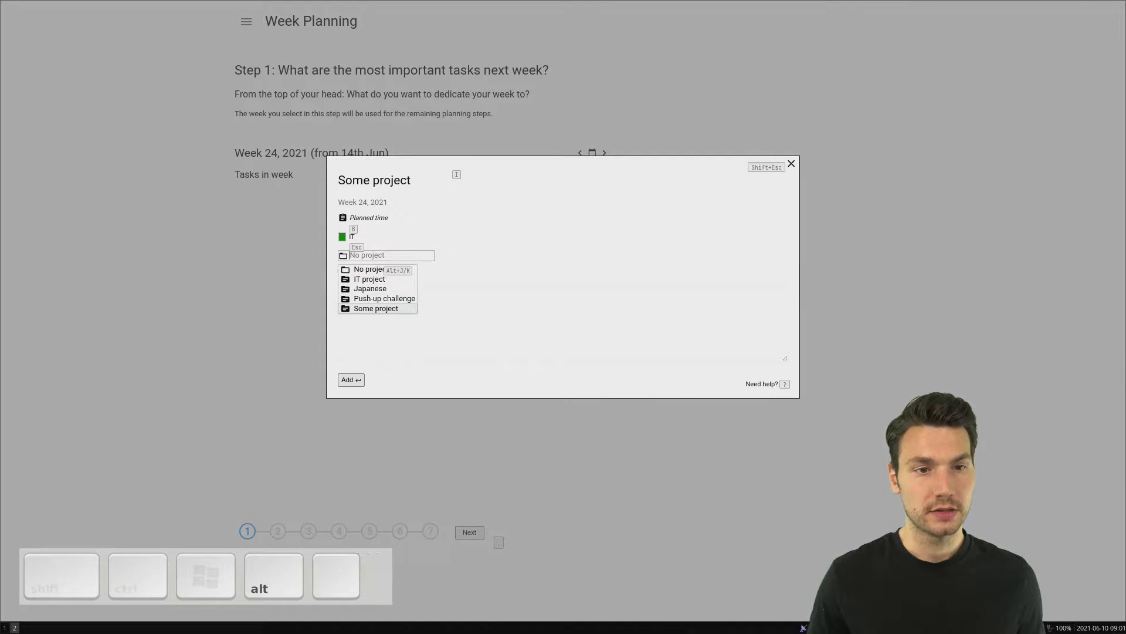
key(Return)
key(Return)
Step: Add the task "Work project" to week 24, assigned to the project IT project
key(n)
key(n)
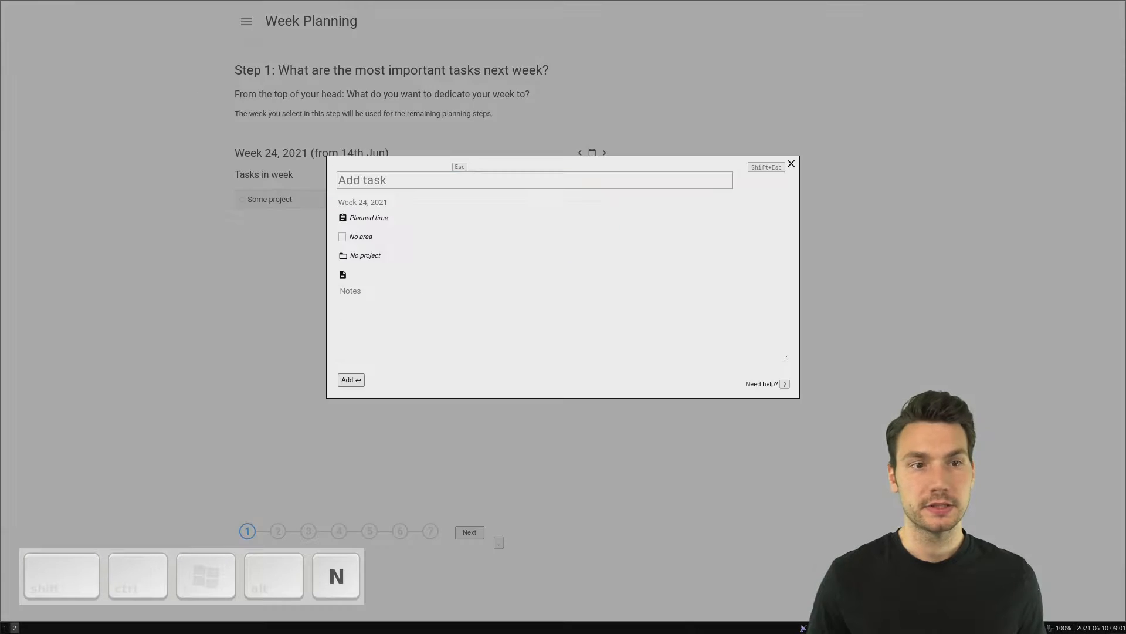
text(Work project)
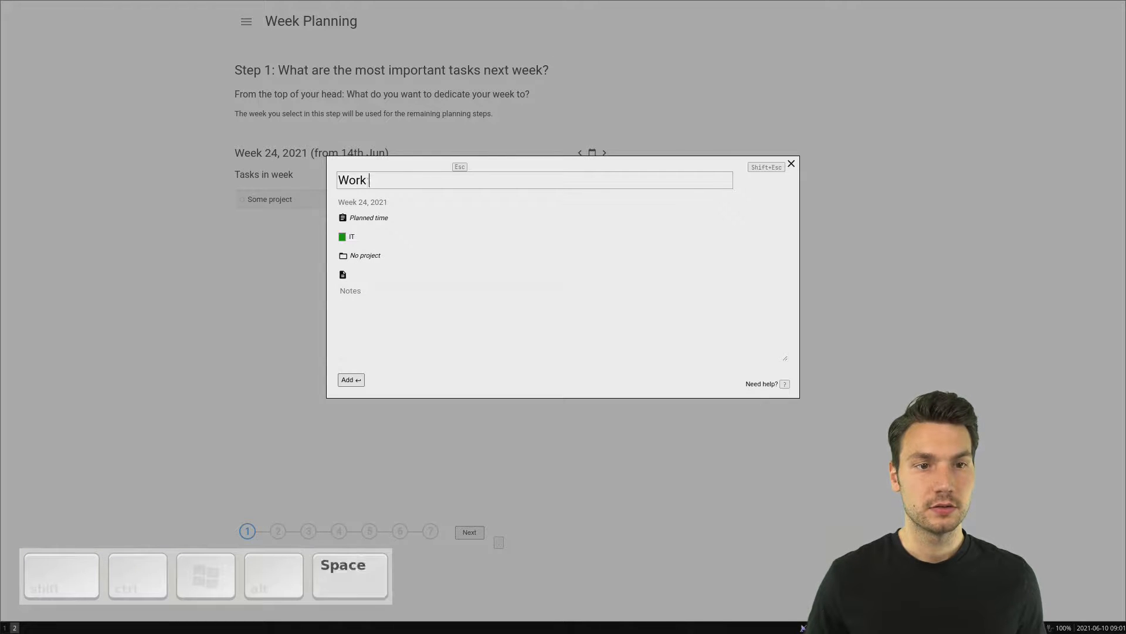
key(Escape)
key(alt+j)
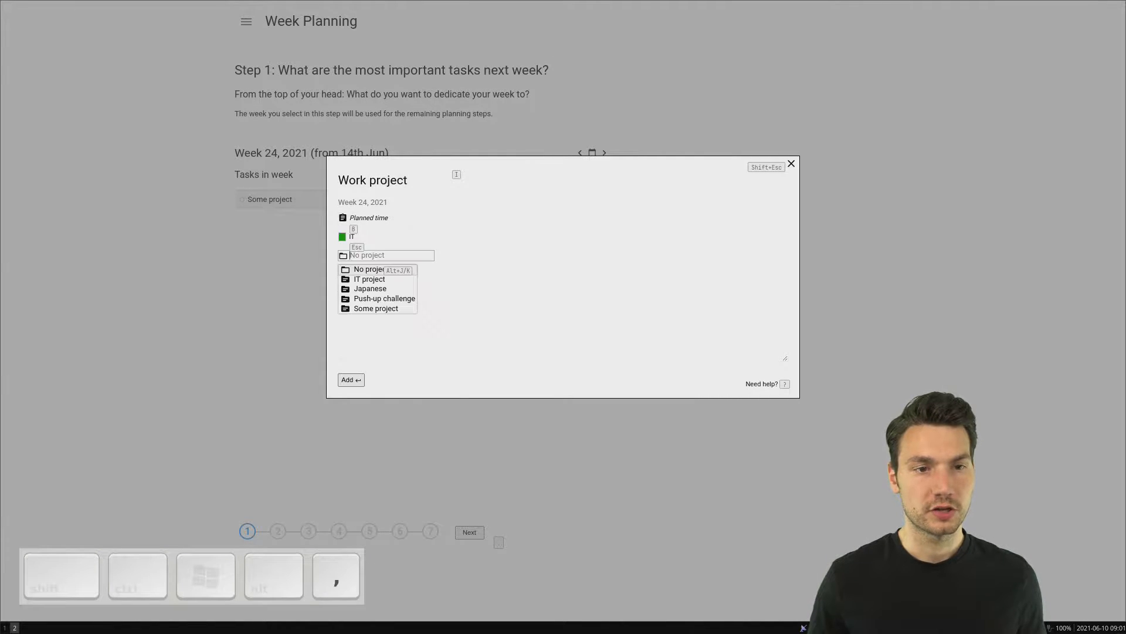
key(alt+j)
key(alt+j)
key(alt+k)
key(Return)
key(Return)
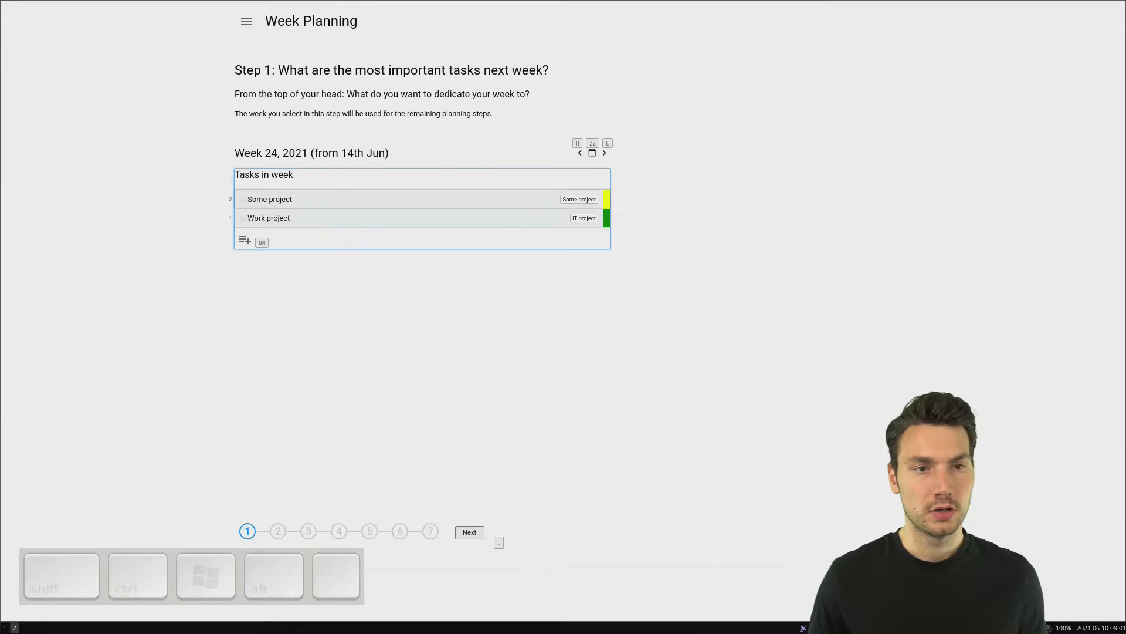
Step: Add the task "Fix specific bug" to week 24 in the project IT project
key(n)
key(n)
text(Fix )
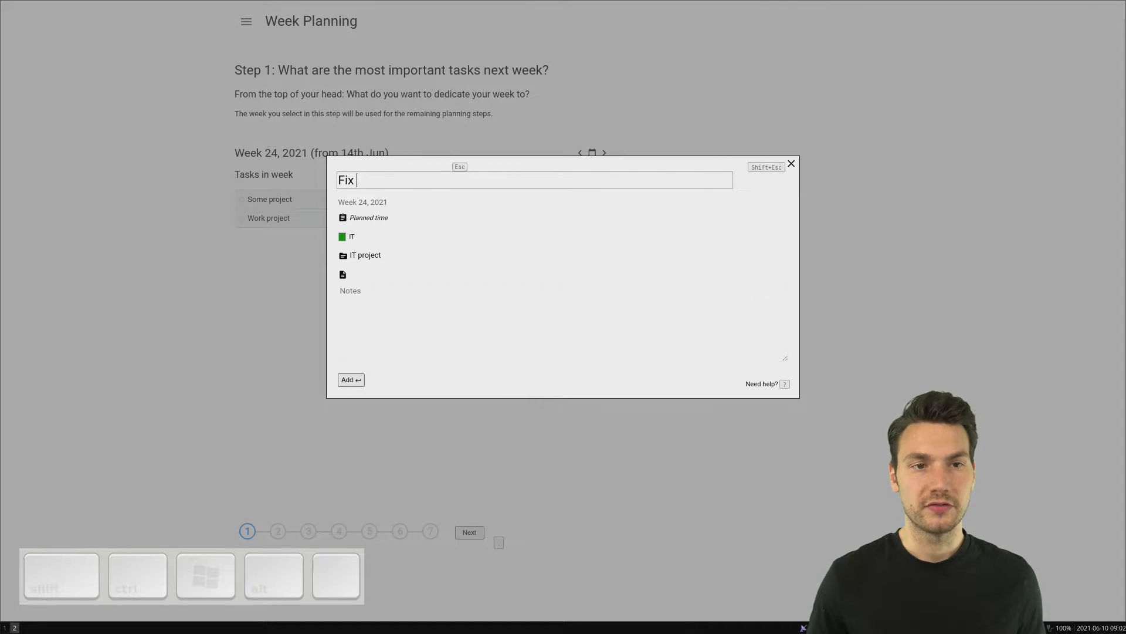
text(specifi)
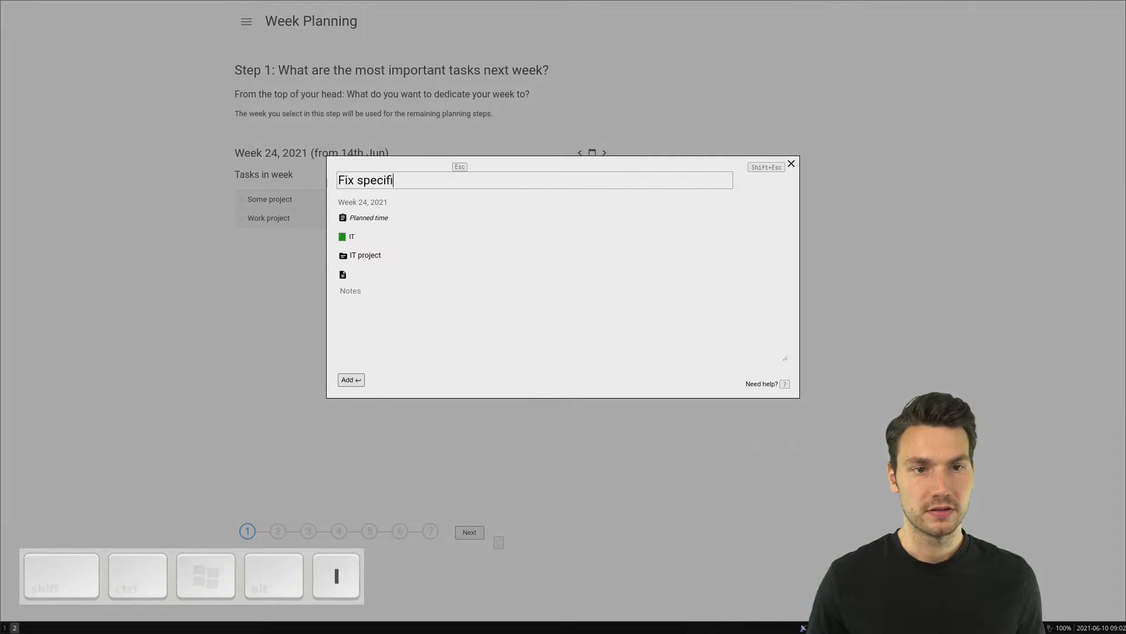
text(c bug)
key(Return)
Step: Add the task "Japanese book chapter 4" to week 24 in the project Japanese
key(n)
key(n)
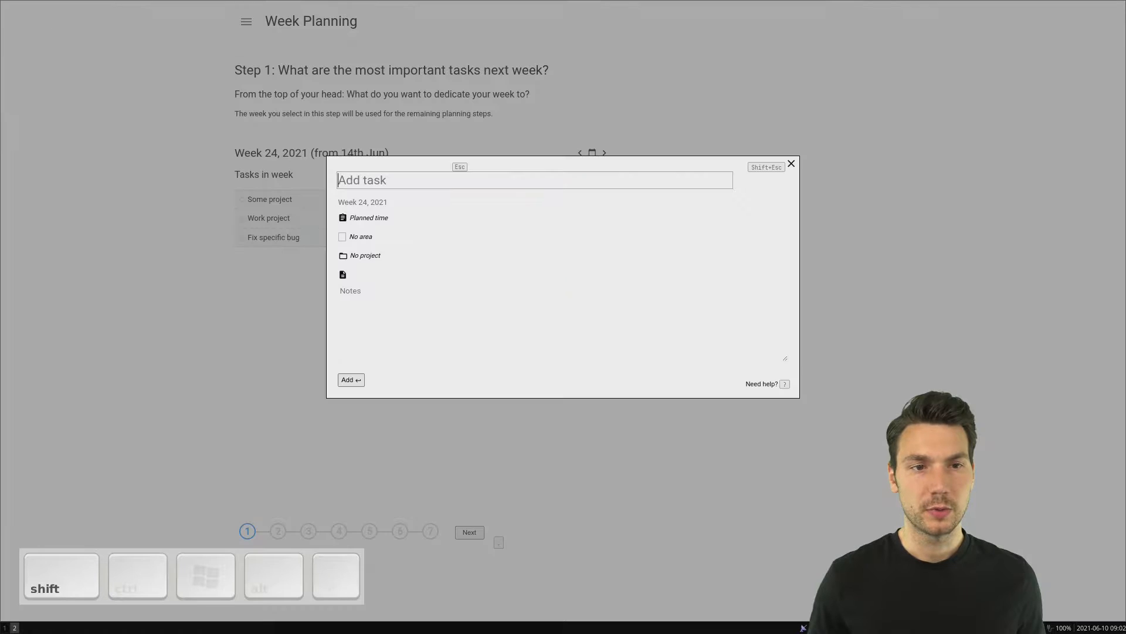
text(Improve Javapan)
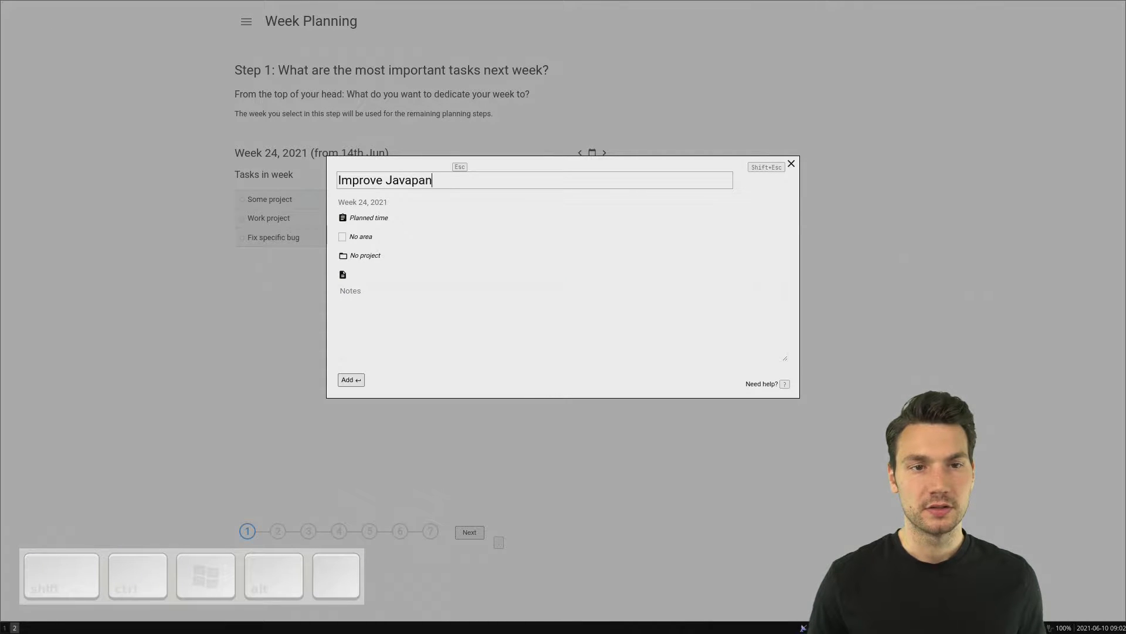
key(ctrl+BackSpace)
text(Japanese)
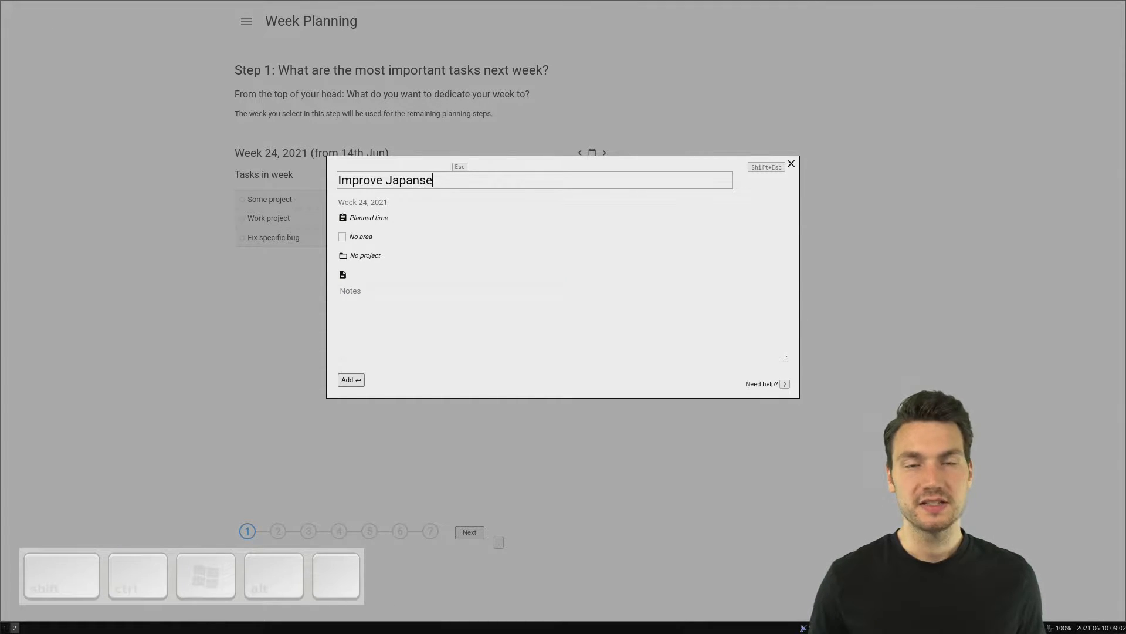
key(ctrl+BackSpace)
text(Japanese)
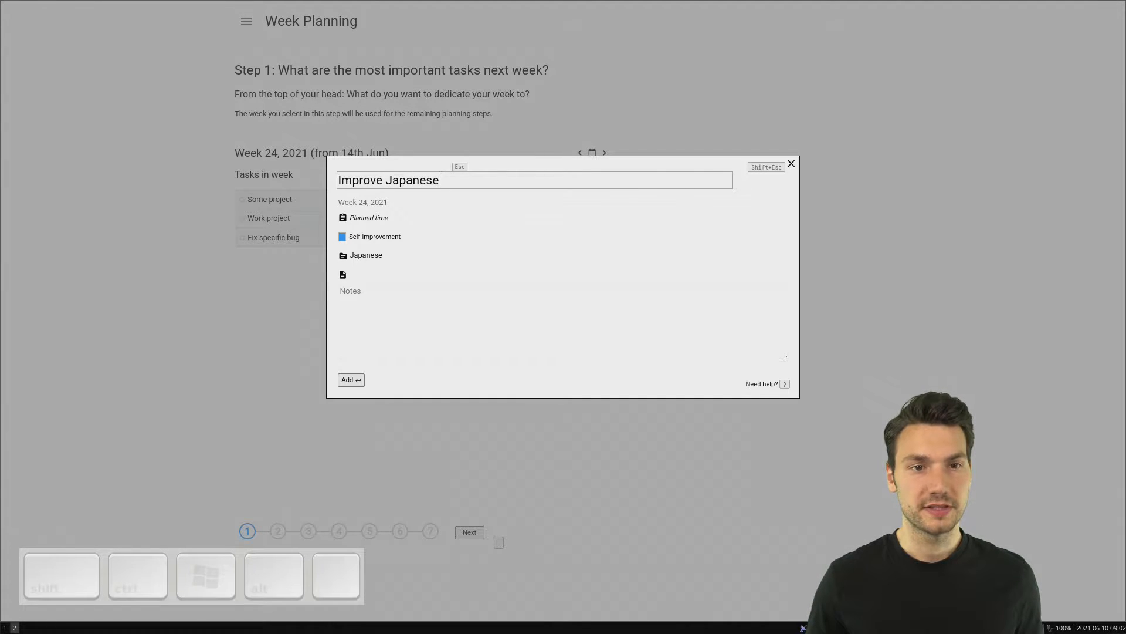
key(ctrl+Left)
key(ctrl+BackSpace)
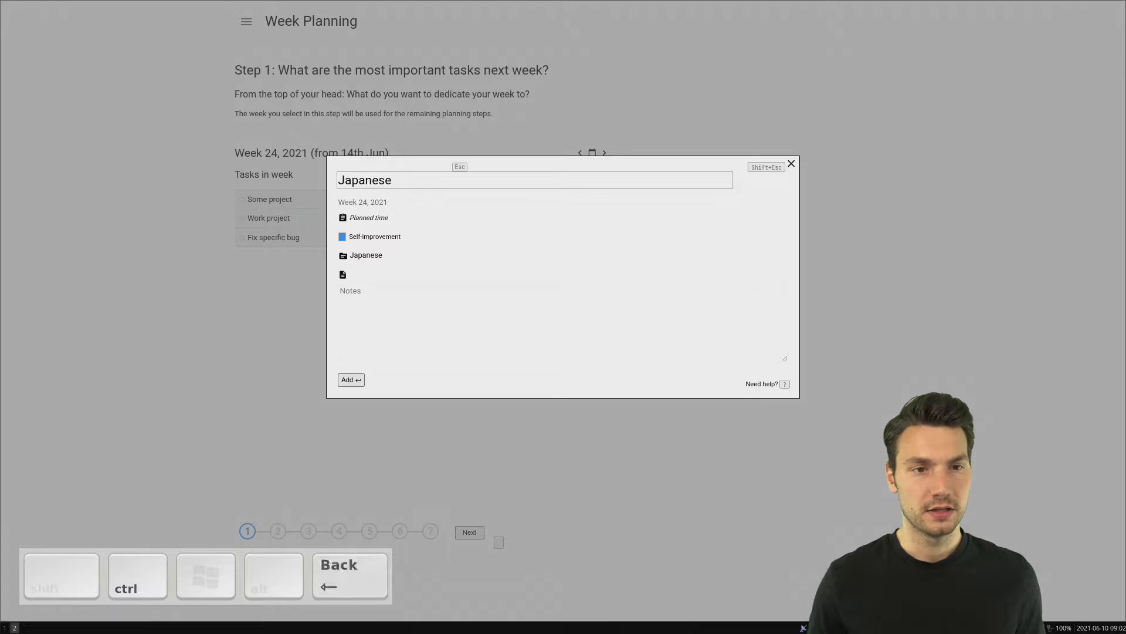
text(book chapter )
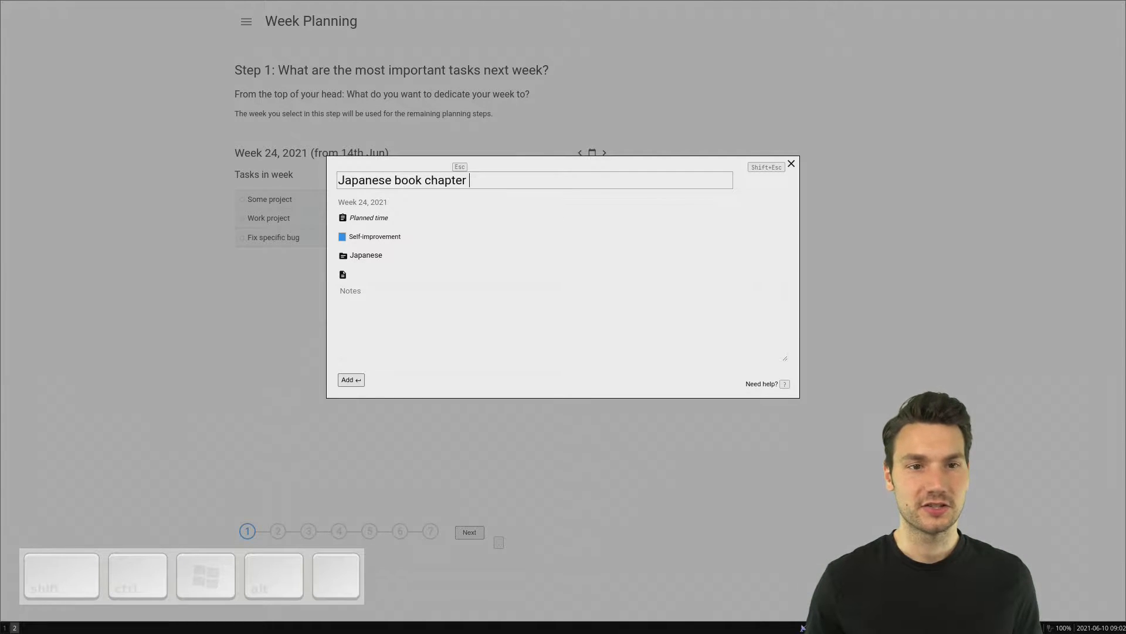
text(4)
key(Return)
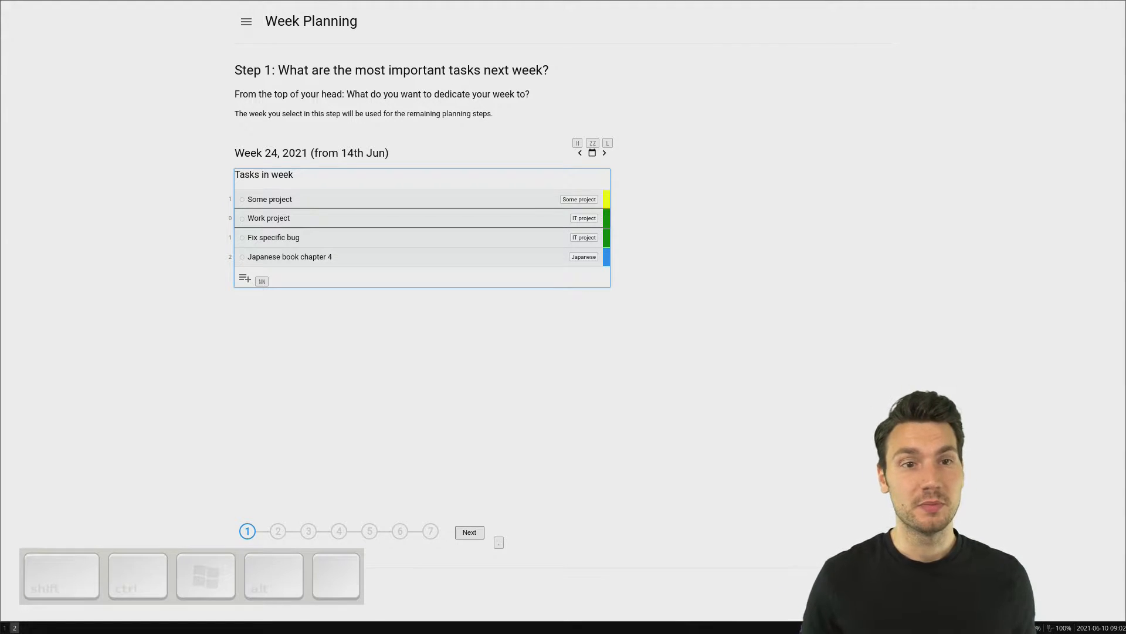
Step: Reorder the week's tasks to Work project, Fix specific bug, Some project, Japanese book chapter 4, and continue to the review of last week
key(alt+k)
key(j)
key(j)
key(j)
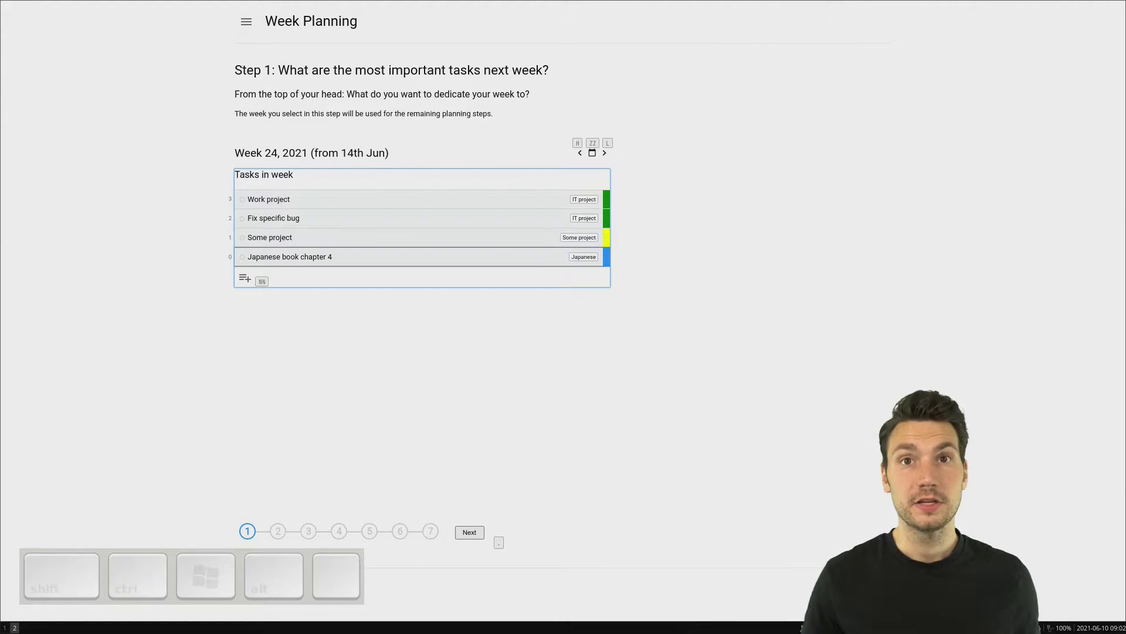
key(alt+k)
key(alt+j)
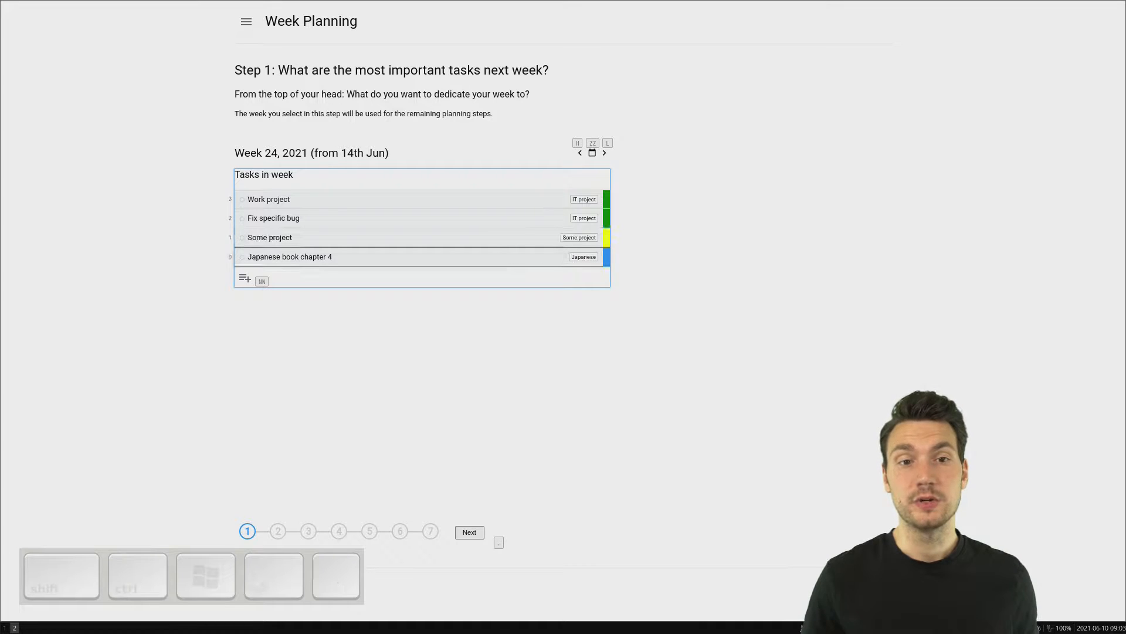
key(k)
key(k)
key(k)
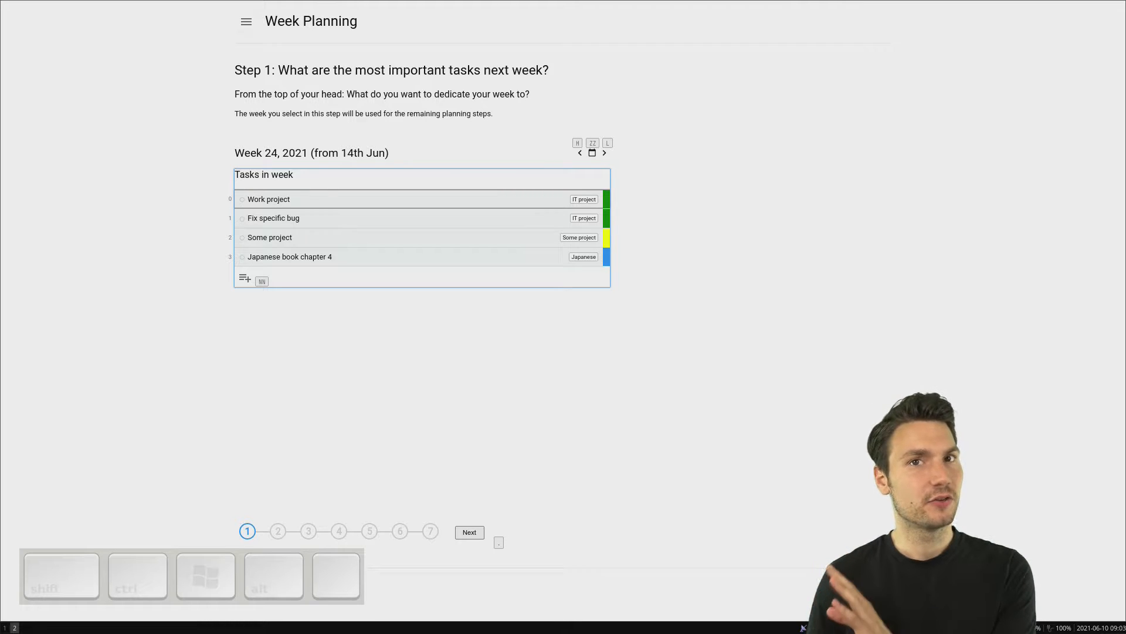
key(period)
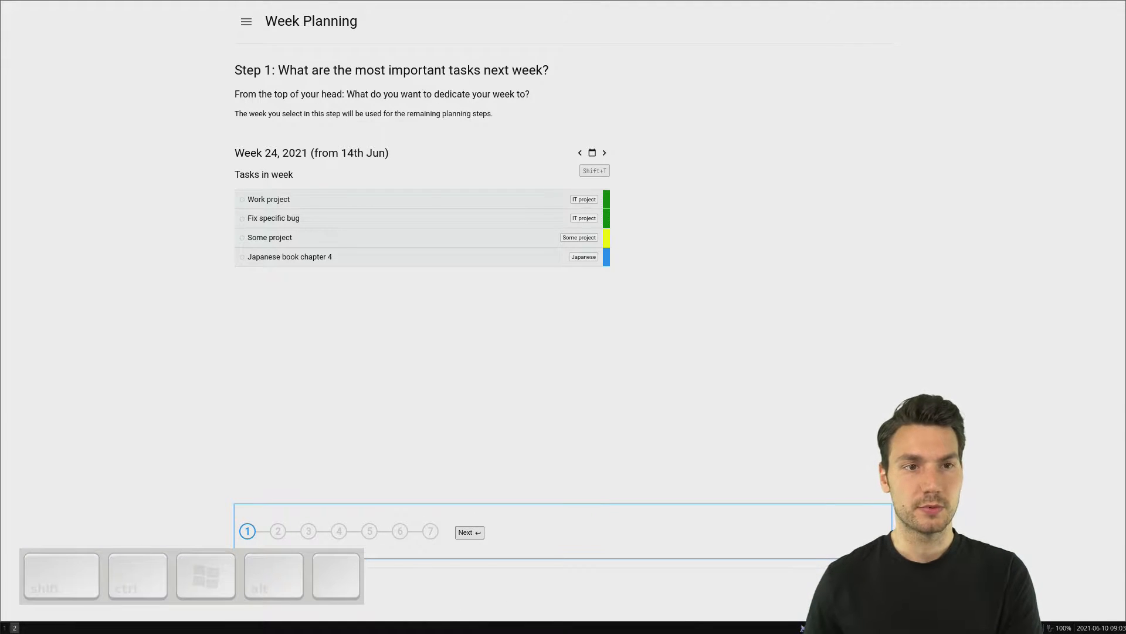
key(Return)
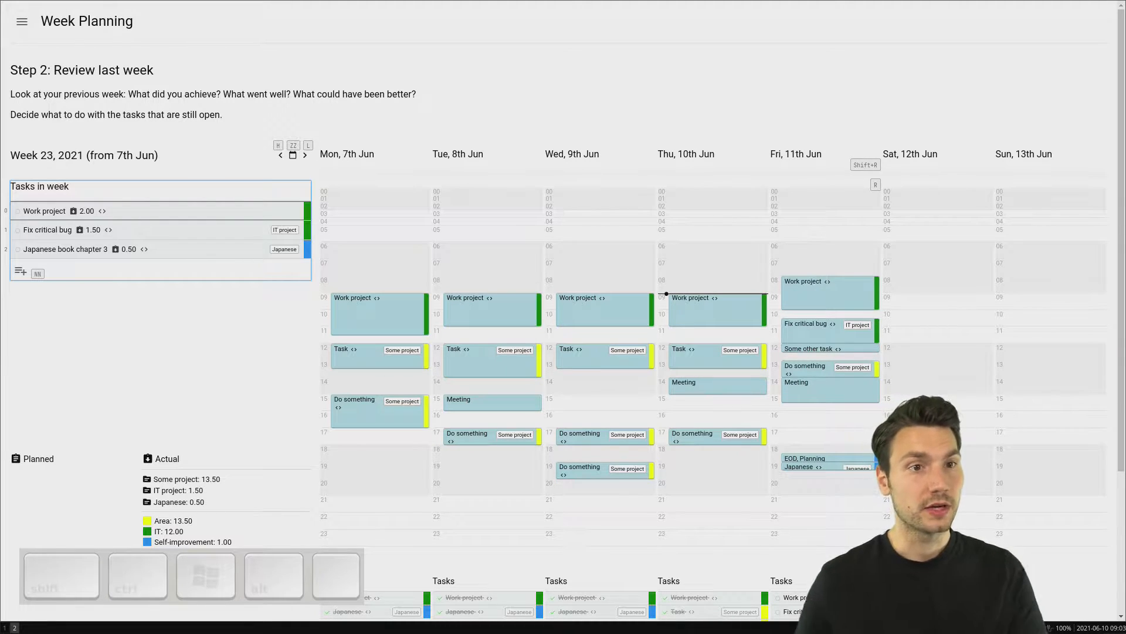
Step: Set the planned time of week 23's tasks: Work project 2.00, Fix critical bug 1.00 and Japanese book chapter 3 0.50
mouse_move(155, 247)
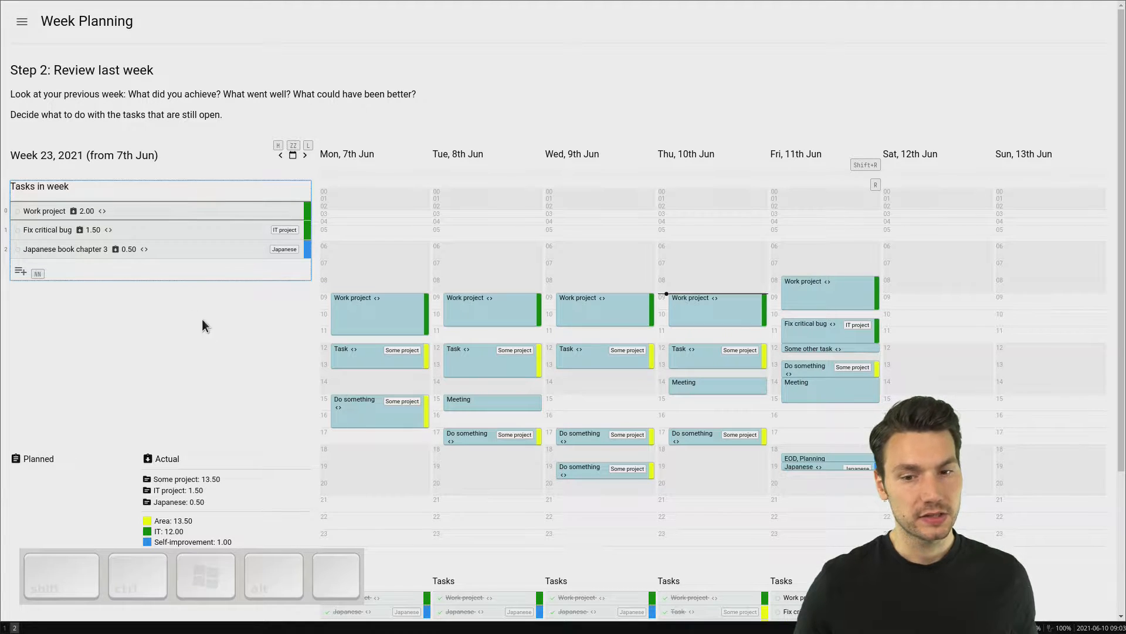
mouse_move(155, 210)
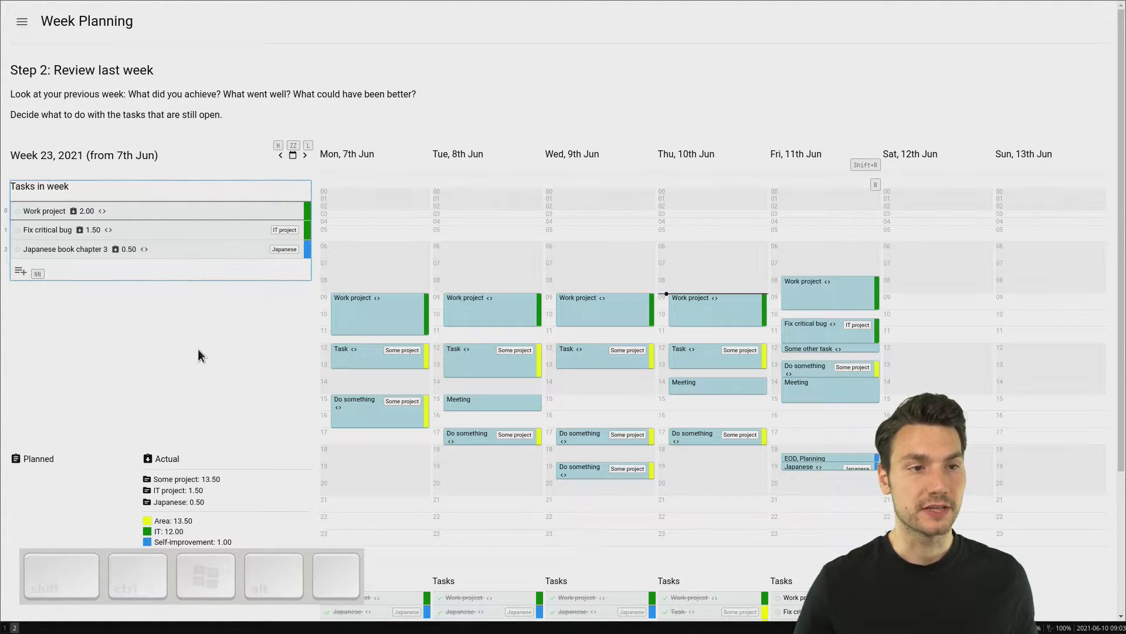
key(shift+l)
key(shift+l)
key(j)
key(shift+l)
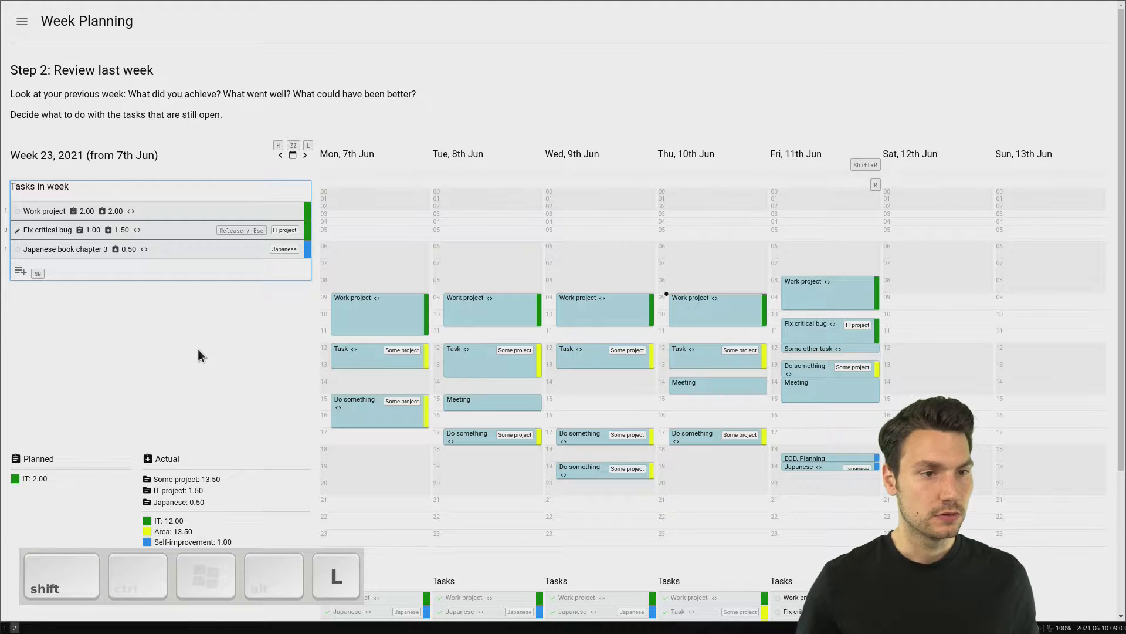
key(j)
key(shift+l)
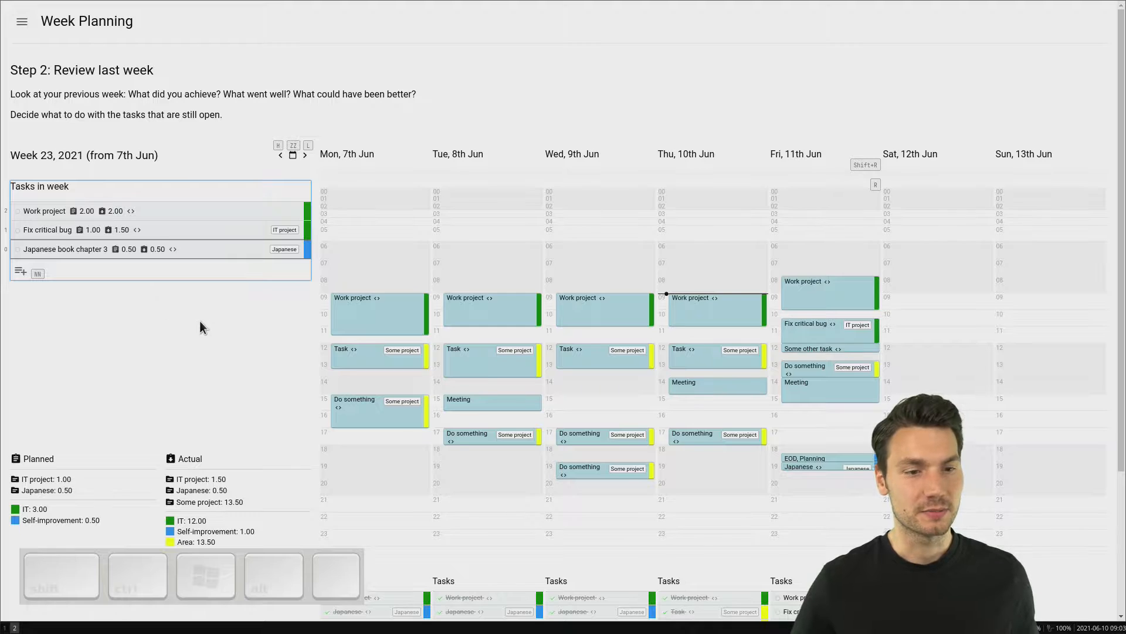
Step: Mark week 23's tasks Work project, Fix critical bug and Japanese book chapter 3 as done
scroll(200, 322, down, 3)
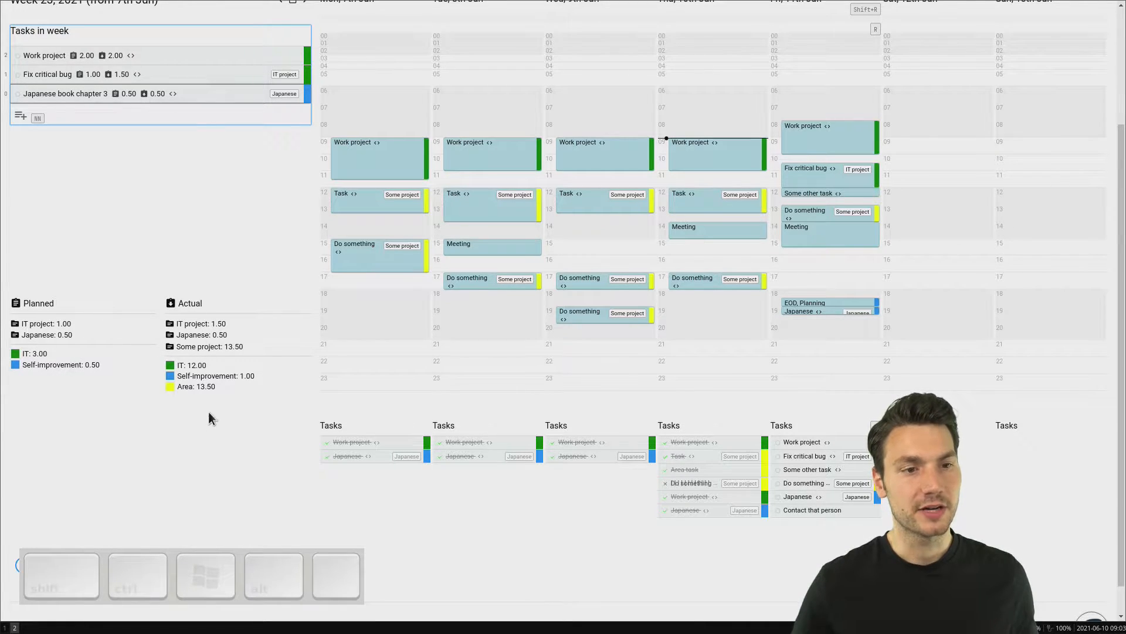
scroll(218, 414, up, 3)
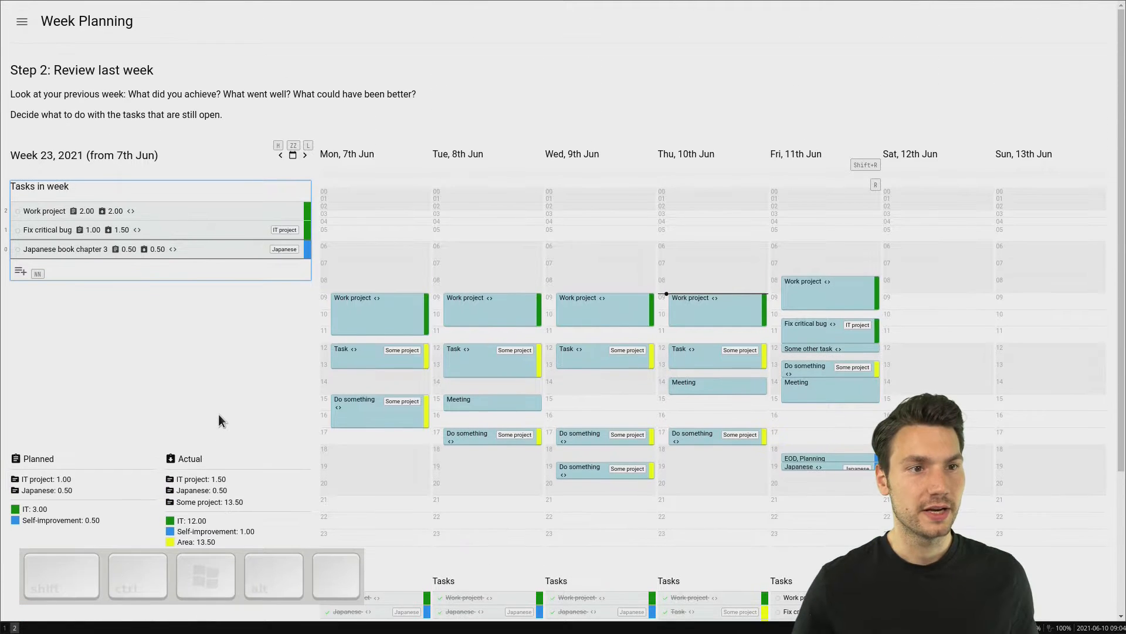
key(k)
key(k)
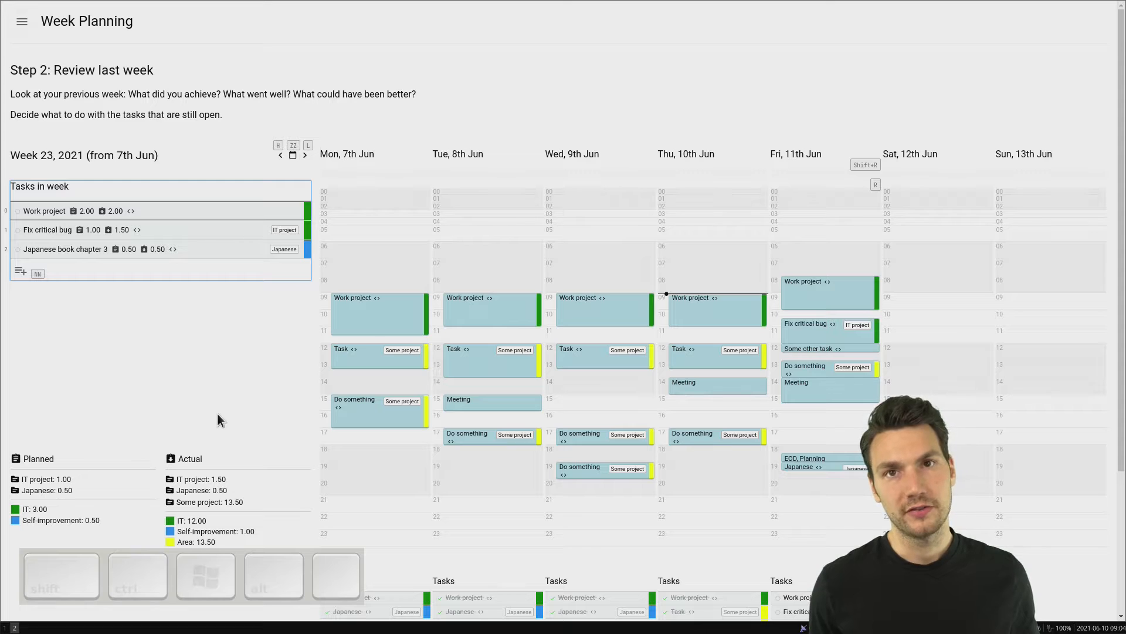
key(Return)
key(j)
key(Return)
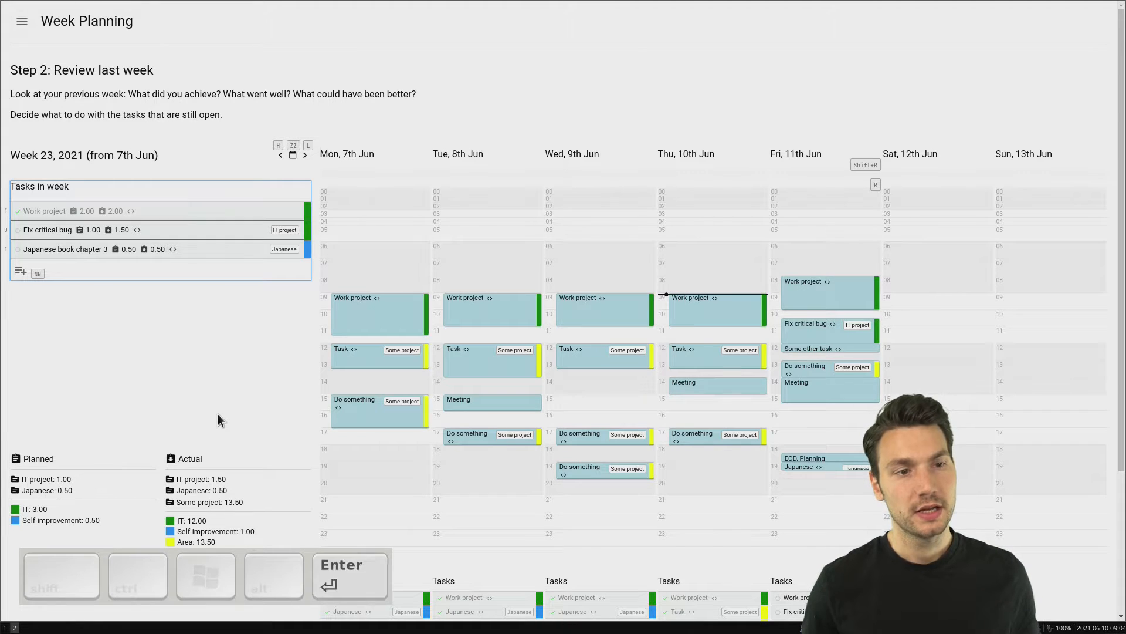
key(j)
key(Return)
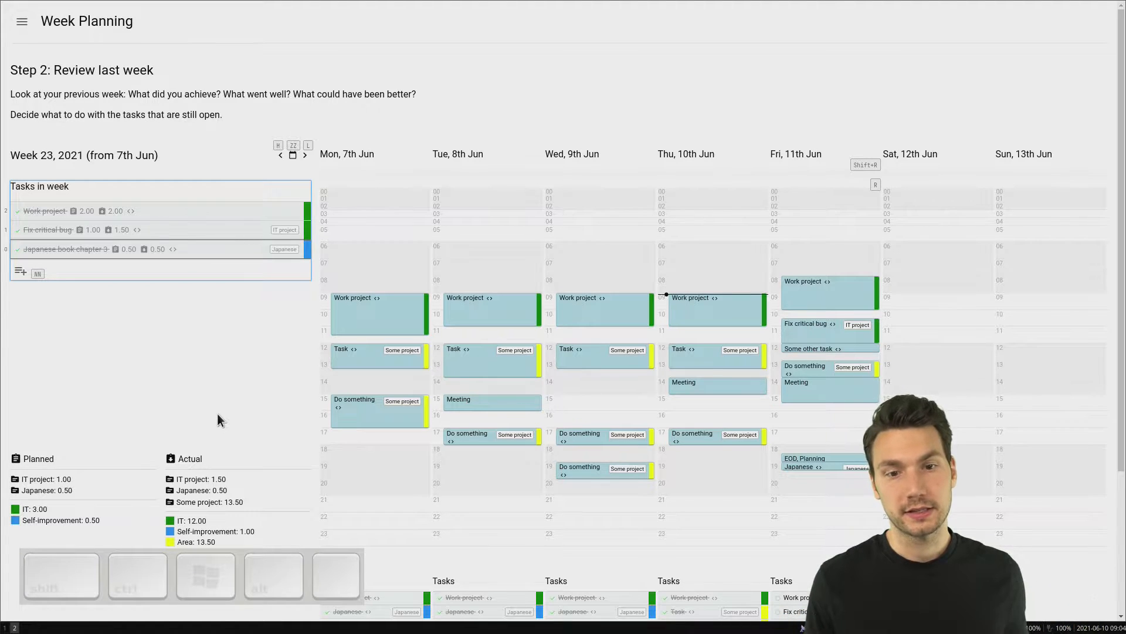
Step: Mark Friday's tasks Work project, Fix critical bug, Some other task, Do something and Japanese as done, and cancel the last task about contacting a person
key(t)
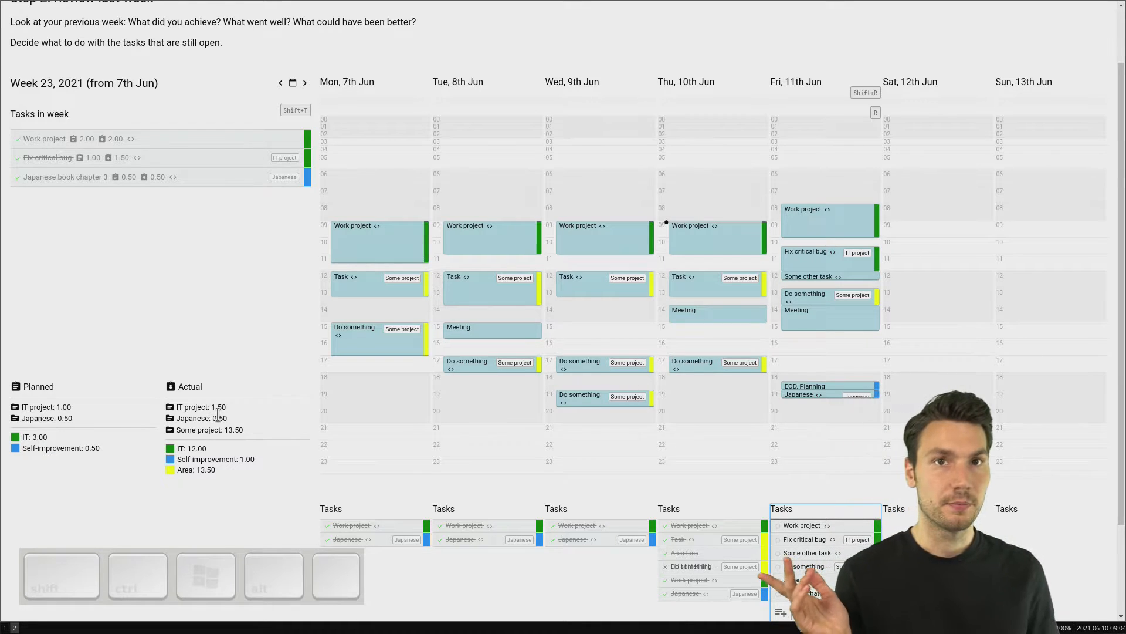
key(Return)
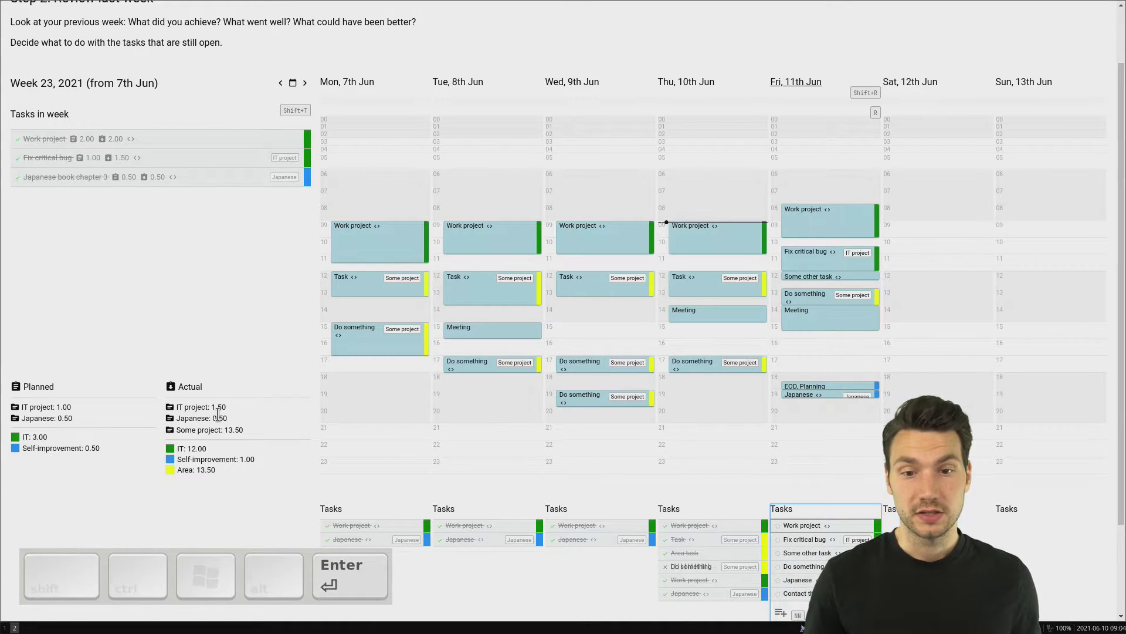
key(j)
key(Return)
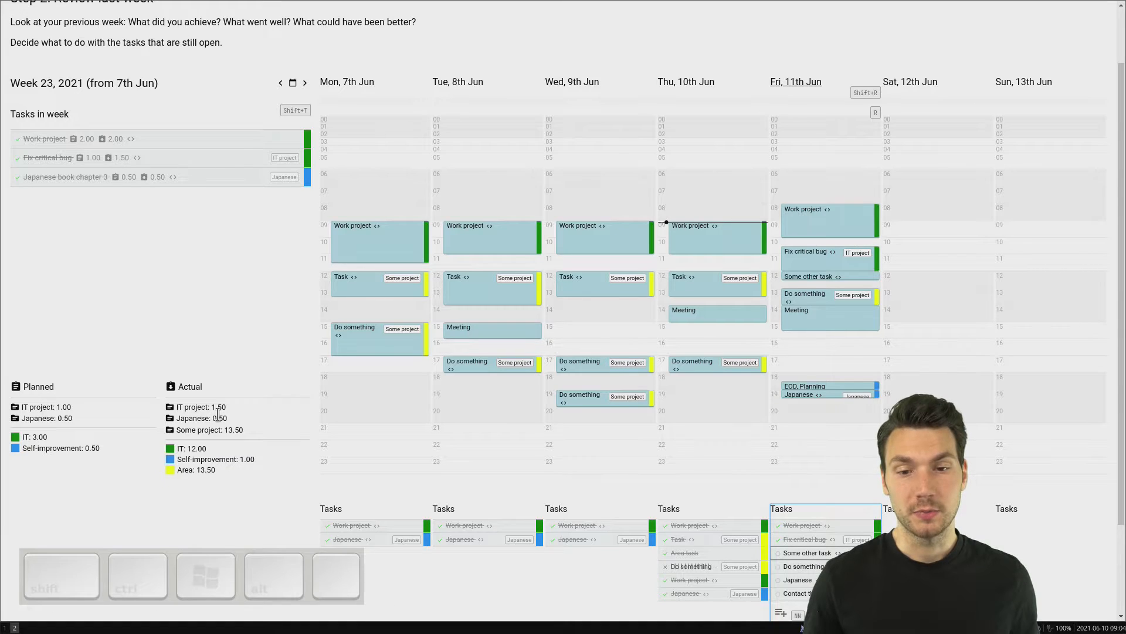
key(j)
key(Return)
key(j)
key(Return)
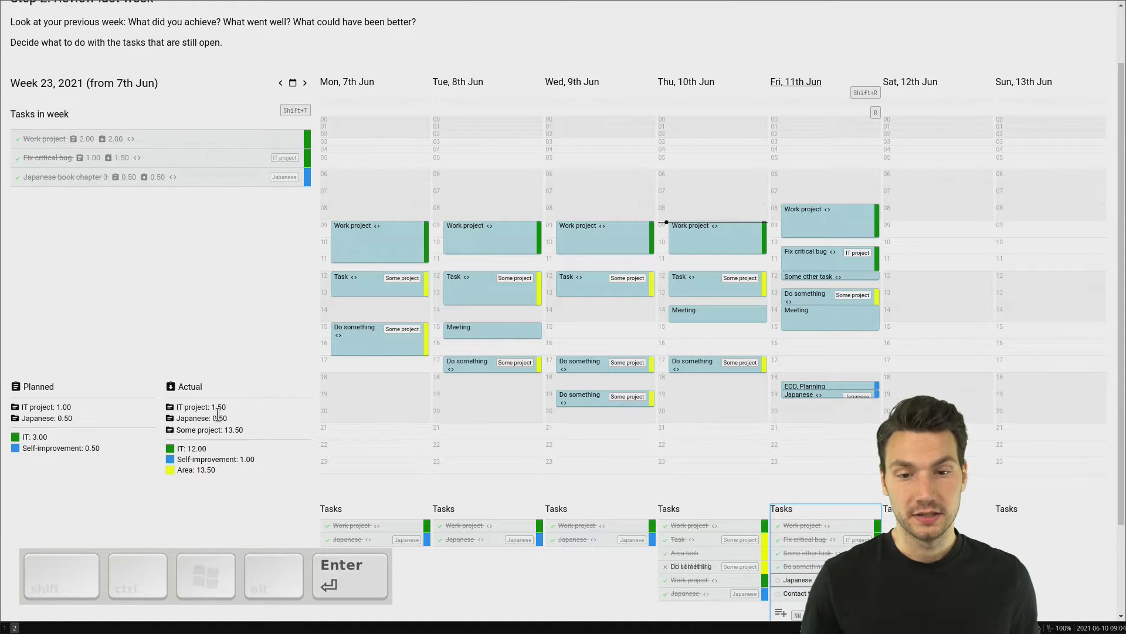
key(j)
key(x)
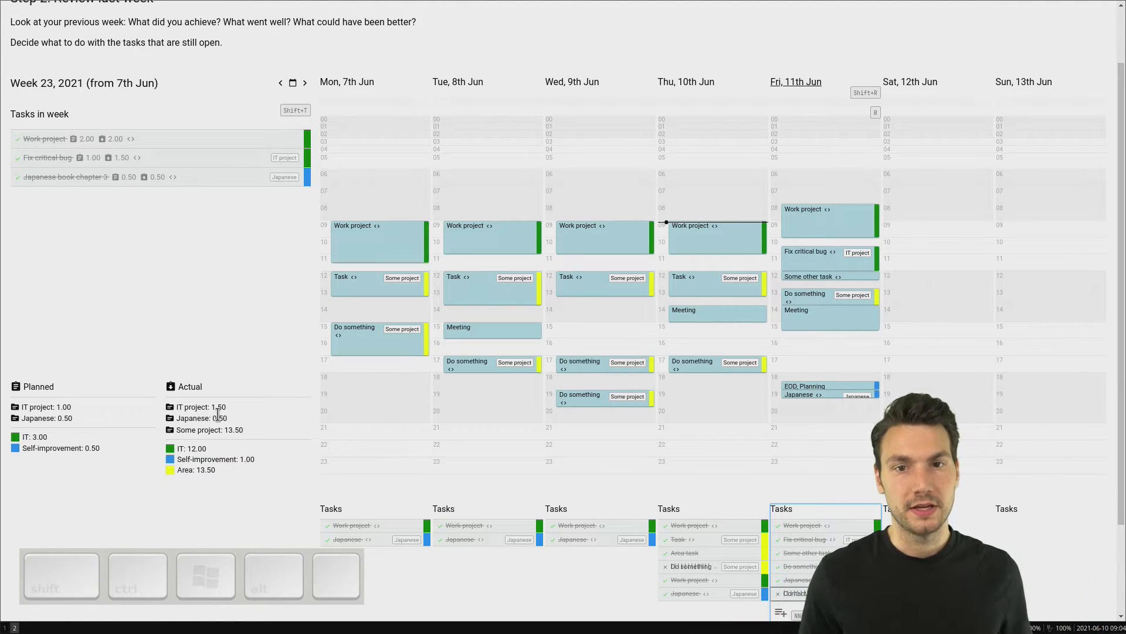
key(r)
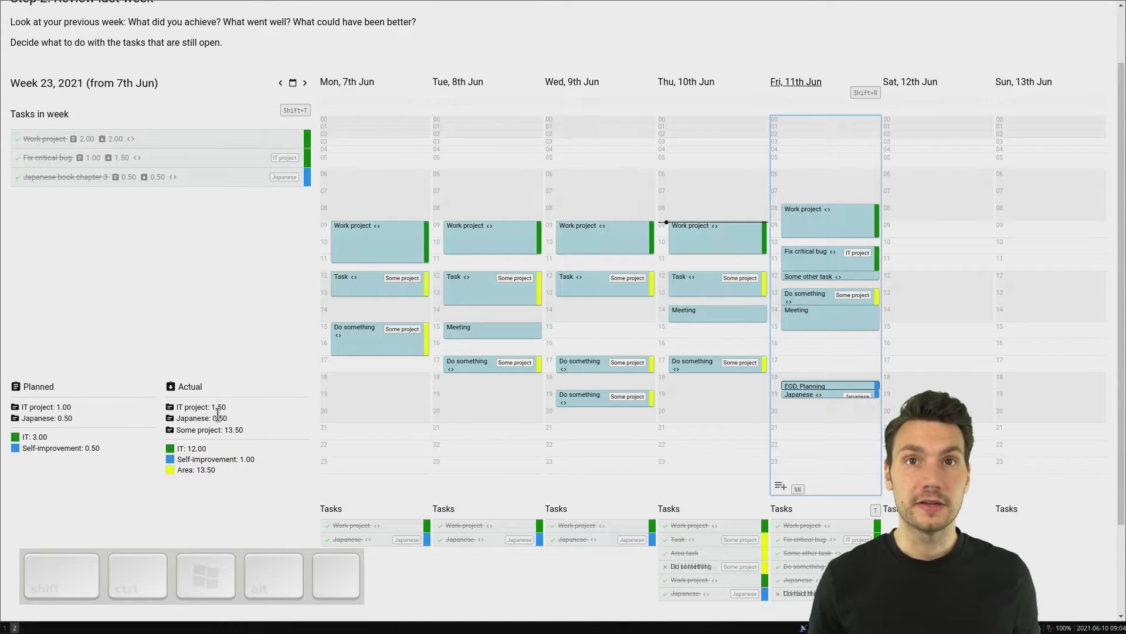
scroll(217, 414, down, 2)
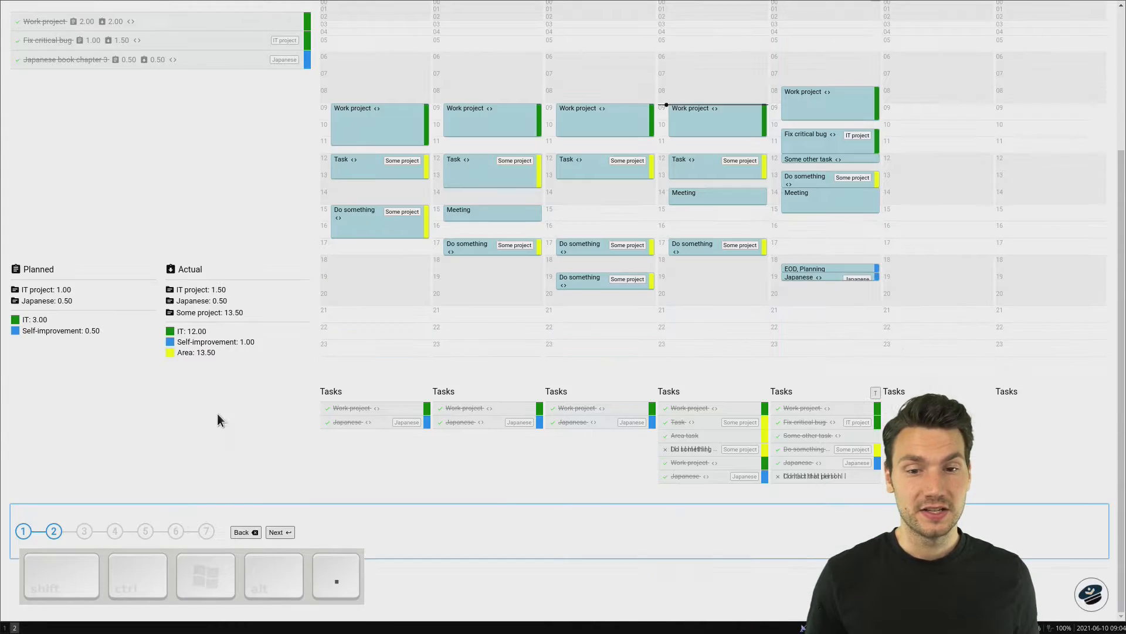
scroll(214, 381, up, 4)
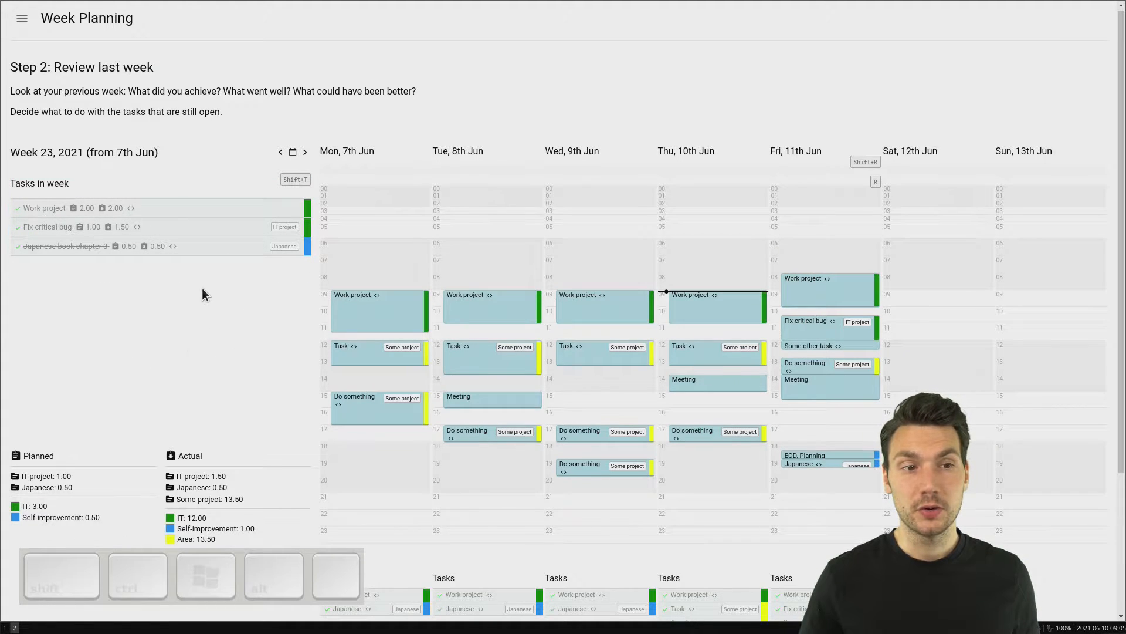
Step: Copy week 23's task Fix critical bug to week 24 and continue to the inbox step of the planning
key(shift+t)
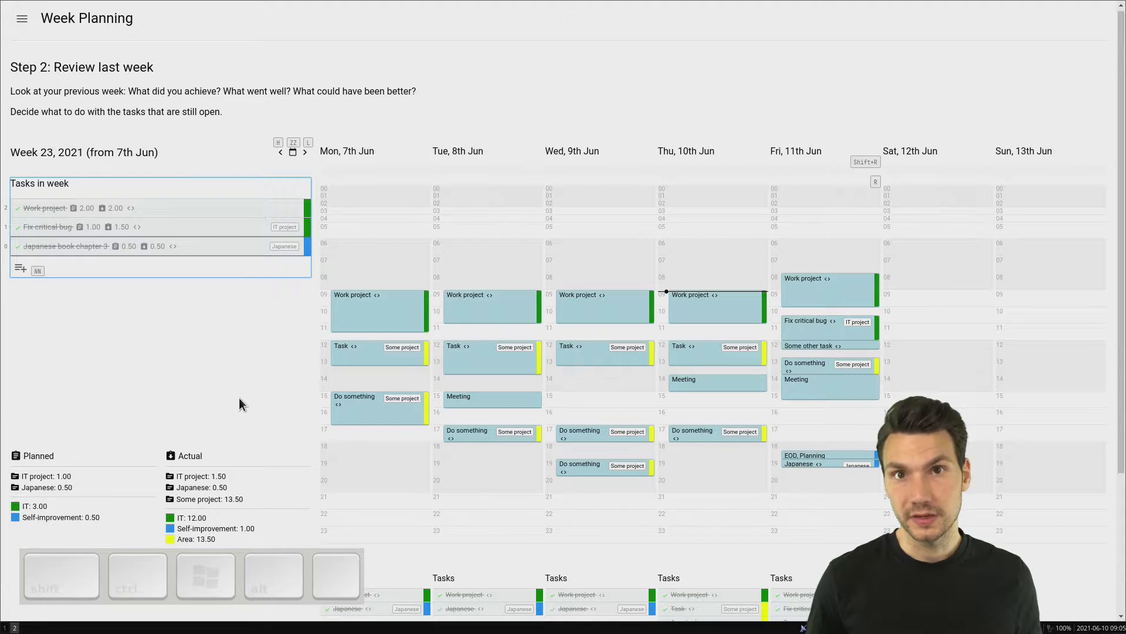
key(k)
key(k)
key(j)
key(c)
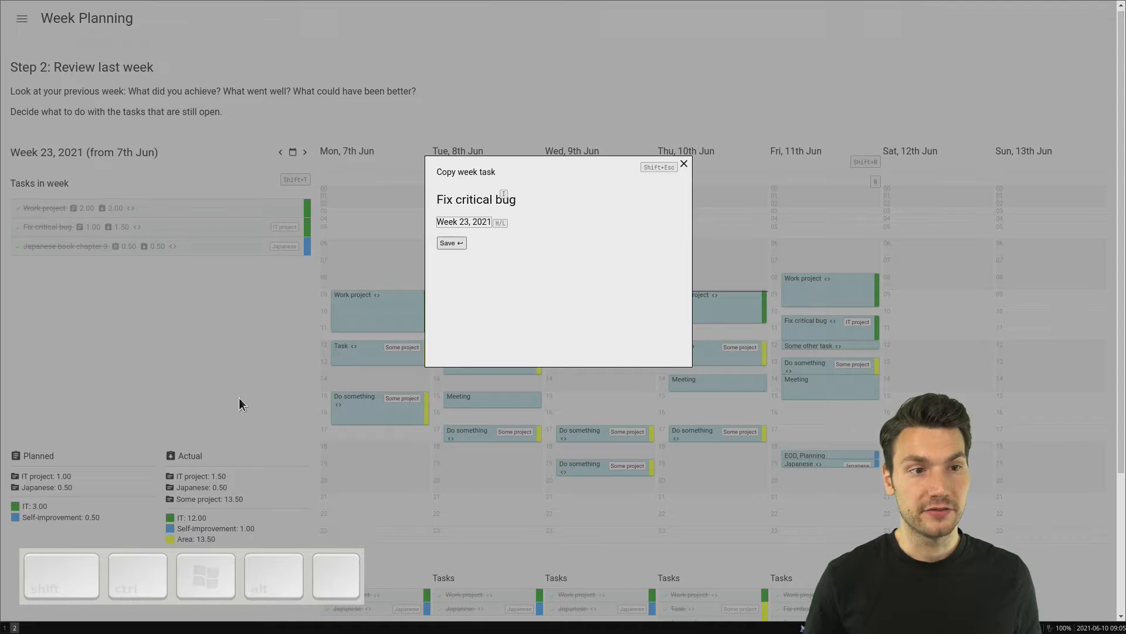
key(Return)
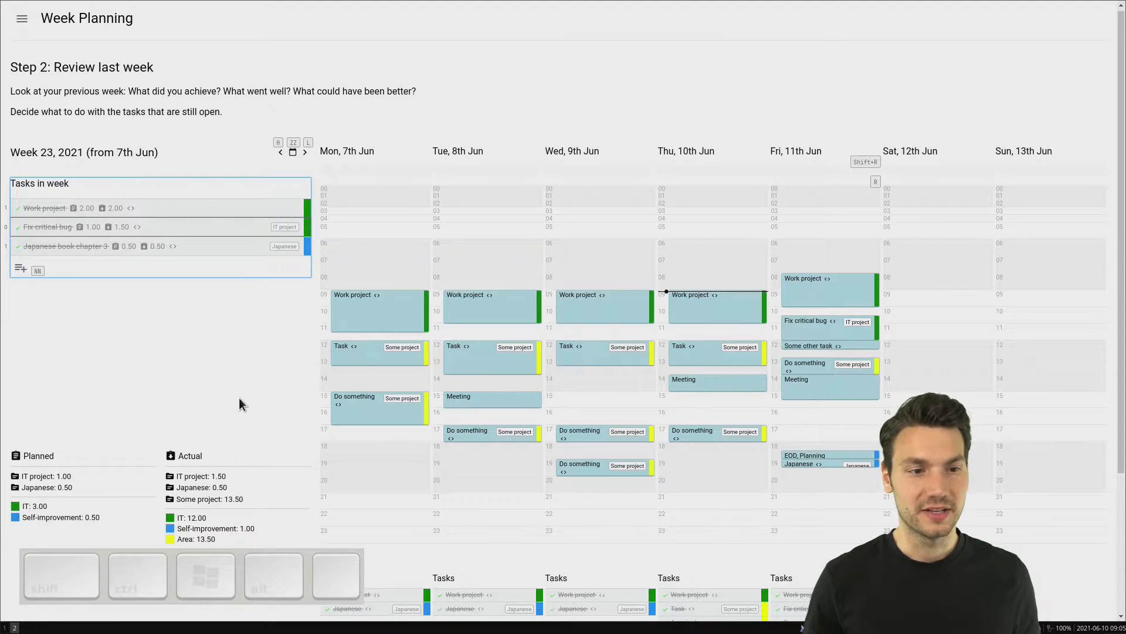
key(period)
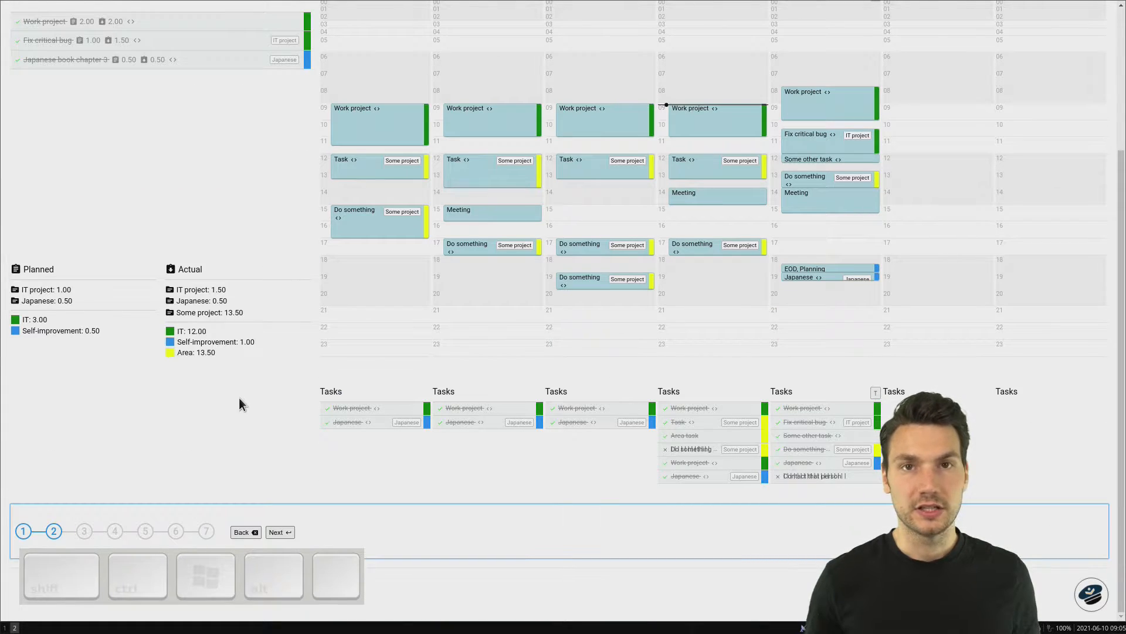
key(Return)
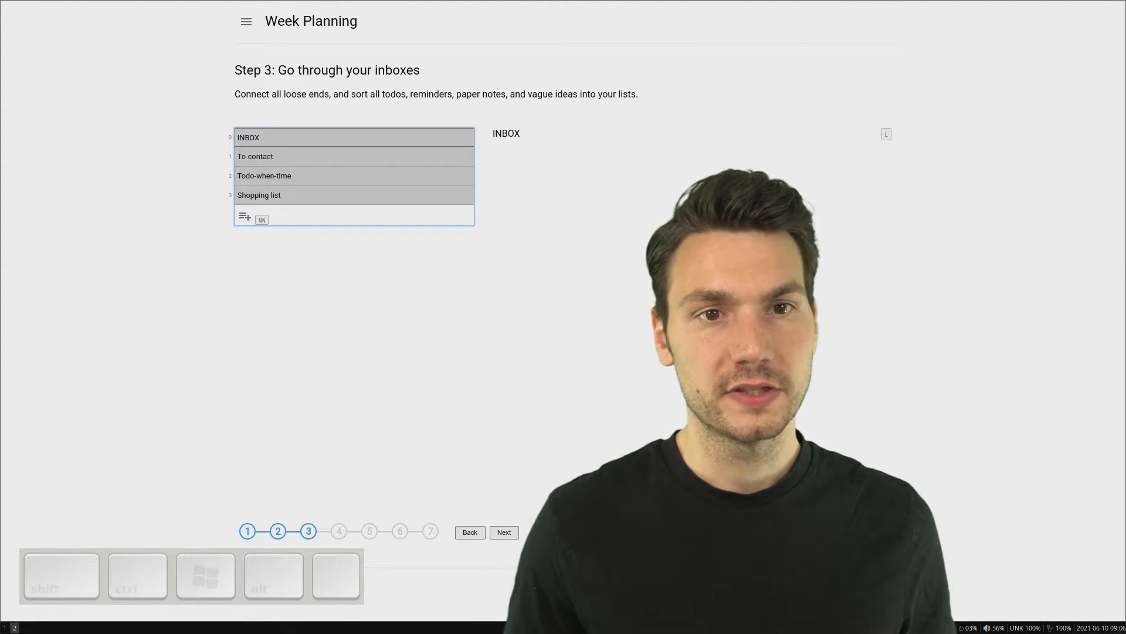
key(j)
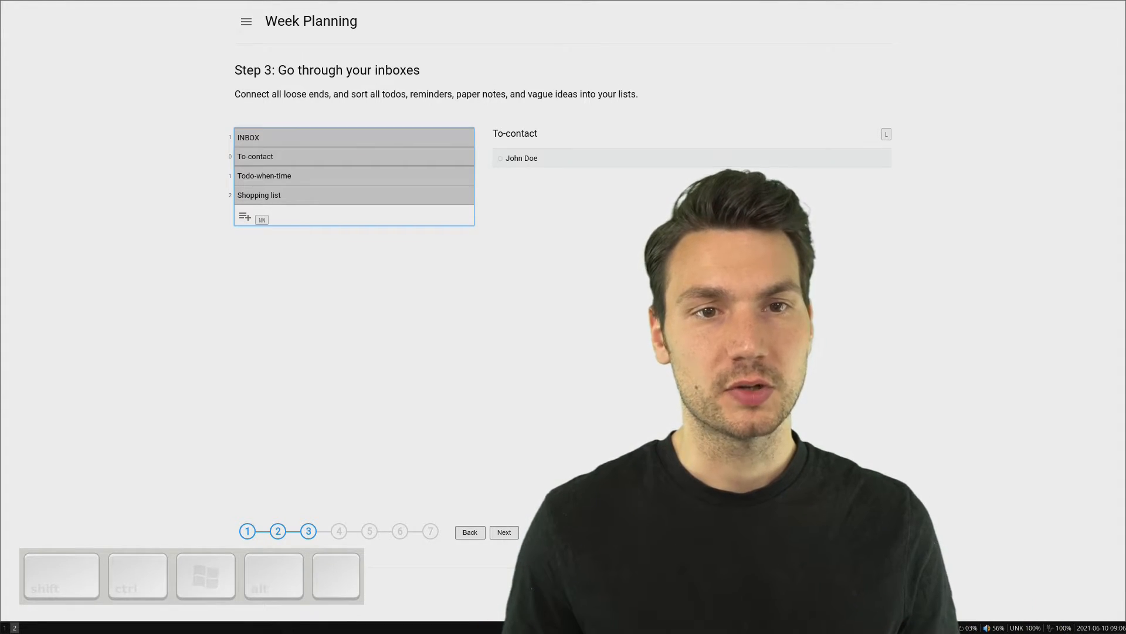
key(j)
key(j)
key(k)
key(k)
key(k)
Step: Add the task "Do not forget this" to the INBOX list
key(l)
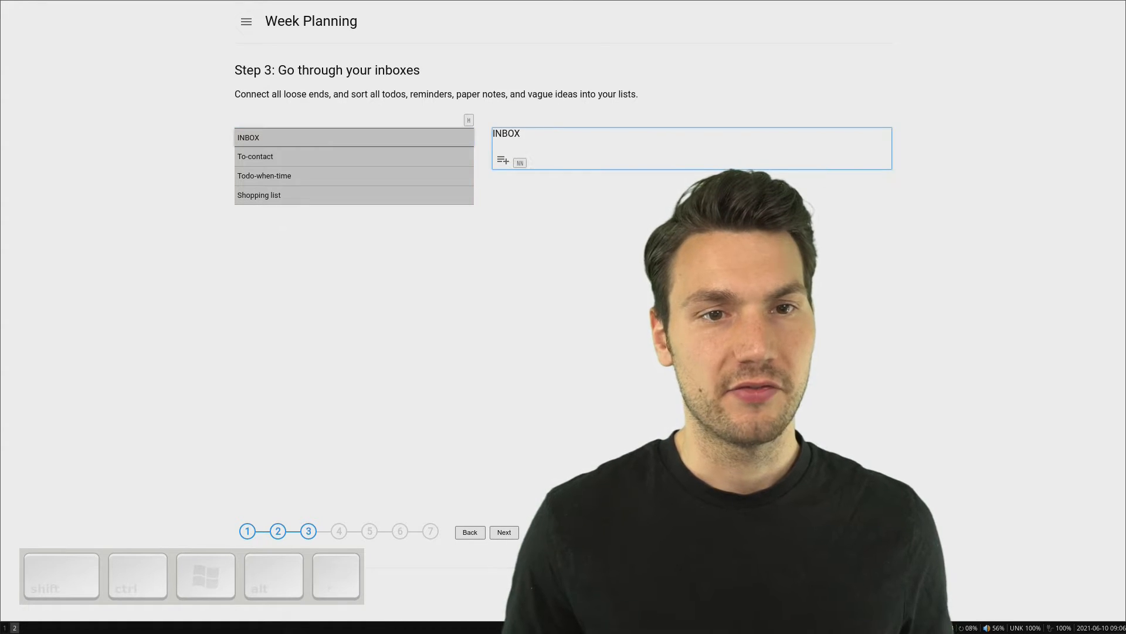
key(n)
key(n)
text(Do not)
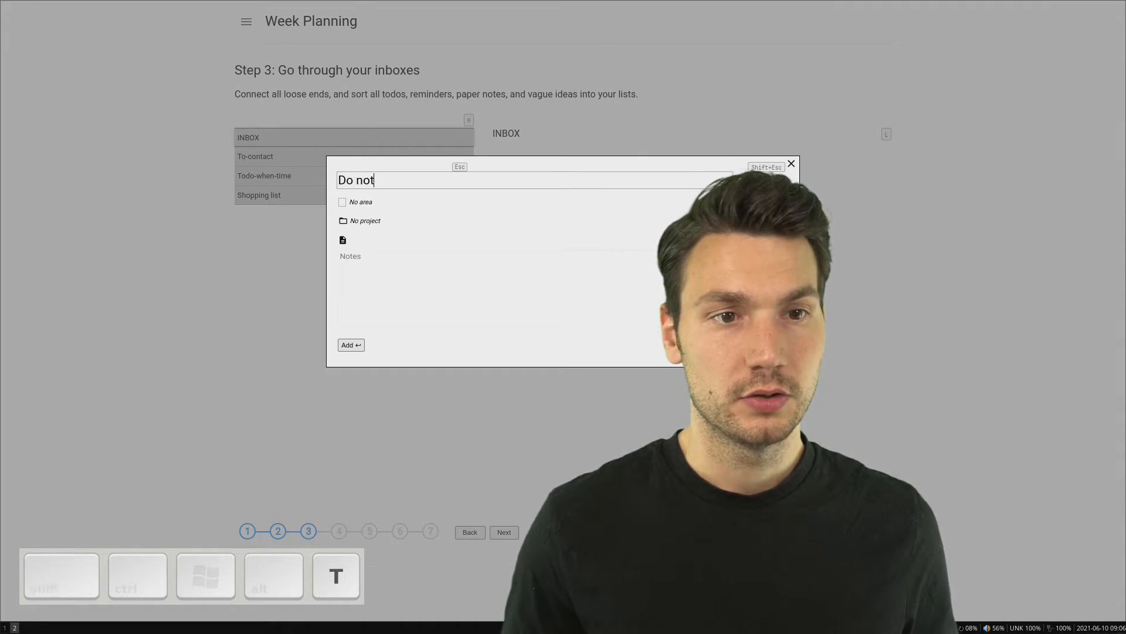
text( forget thi)
key(BackSpace)
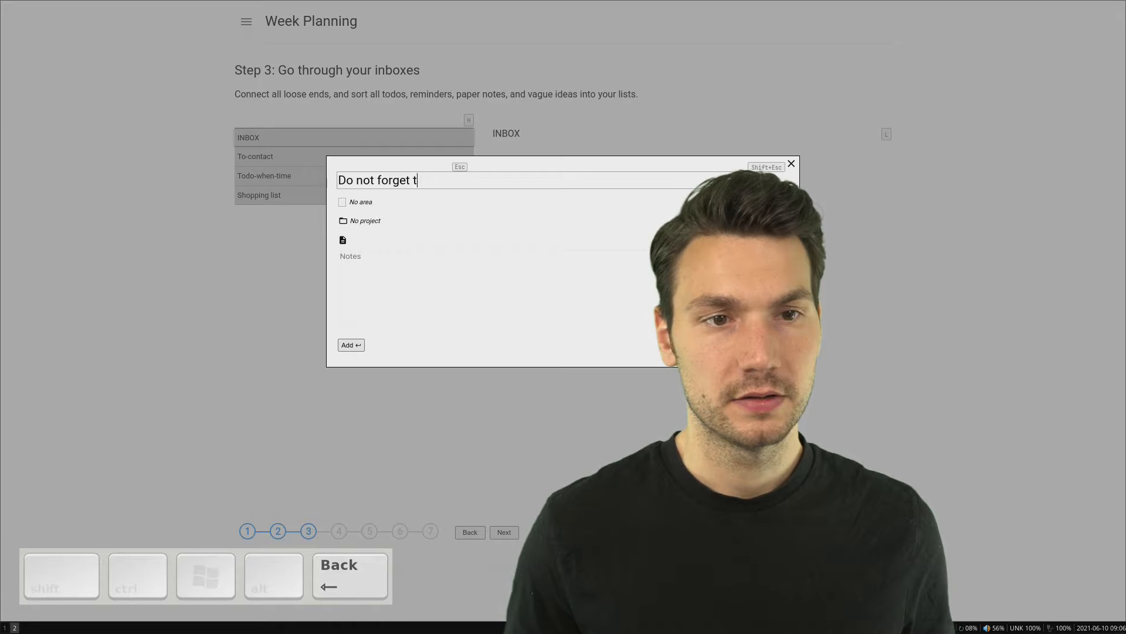
text(his)
key(Return)
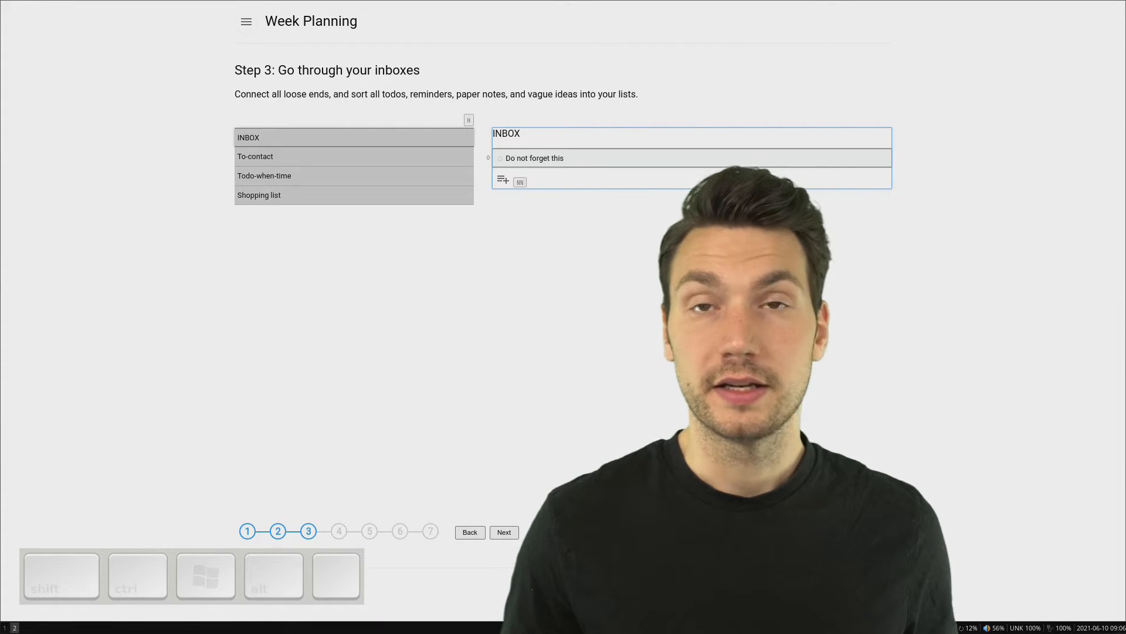
Step: Move the task "Do not forget this" from INBOX to Todo-when-time and continue to the task list setup
key(m)
key(j)
key(j)
key(k)
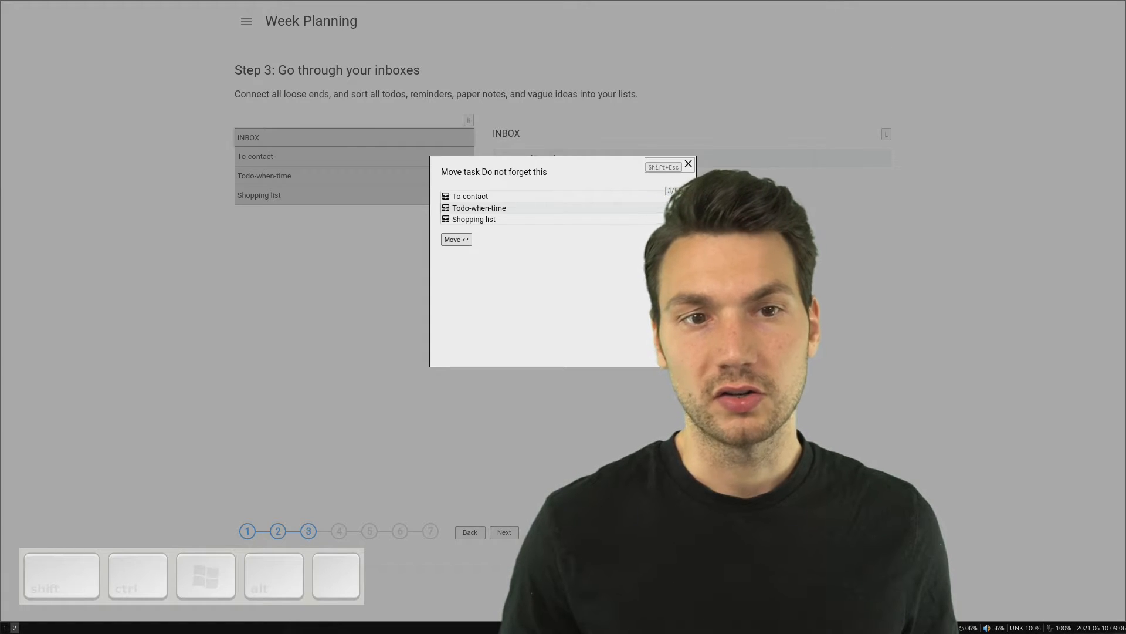
key(Return)
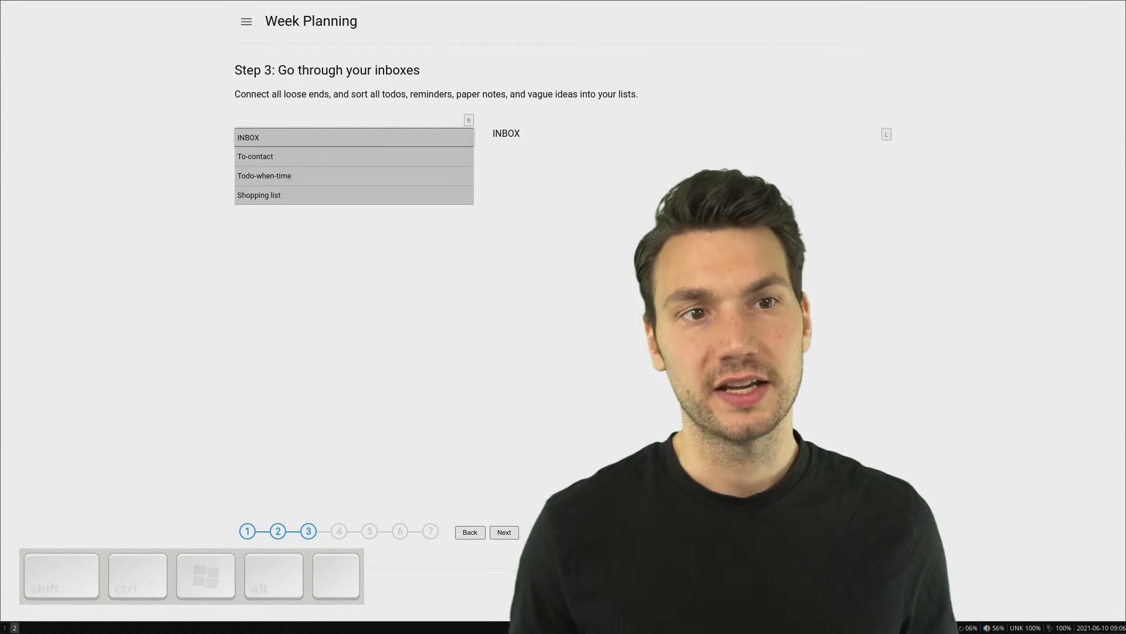
key(h)
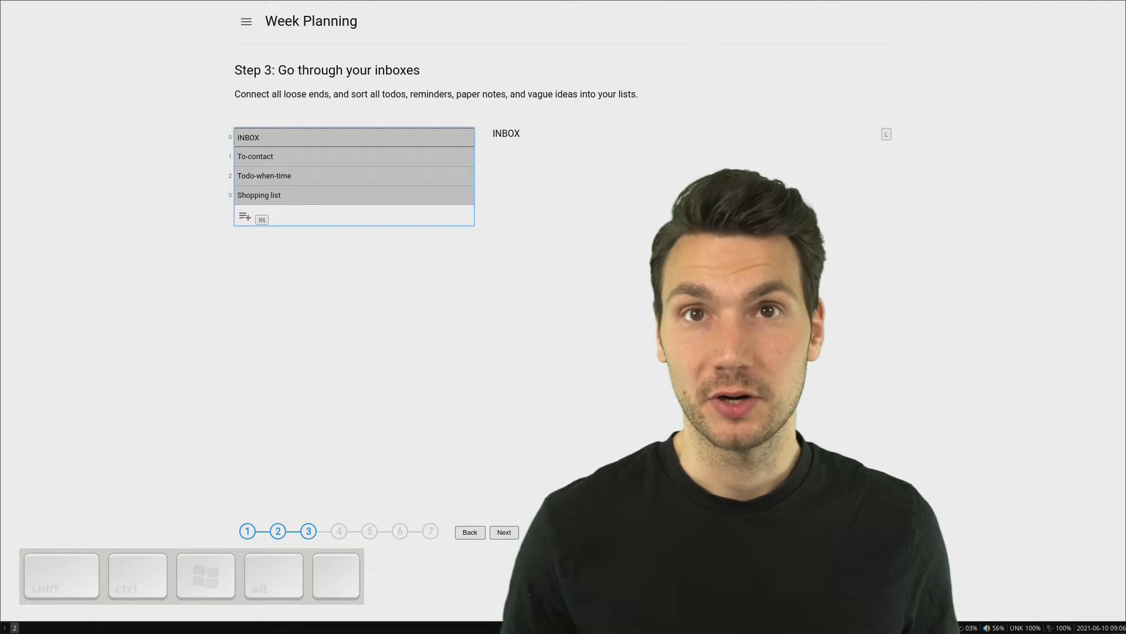
key(Escape)
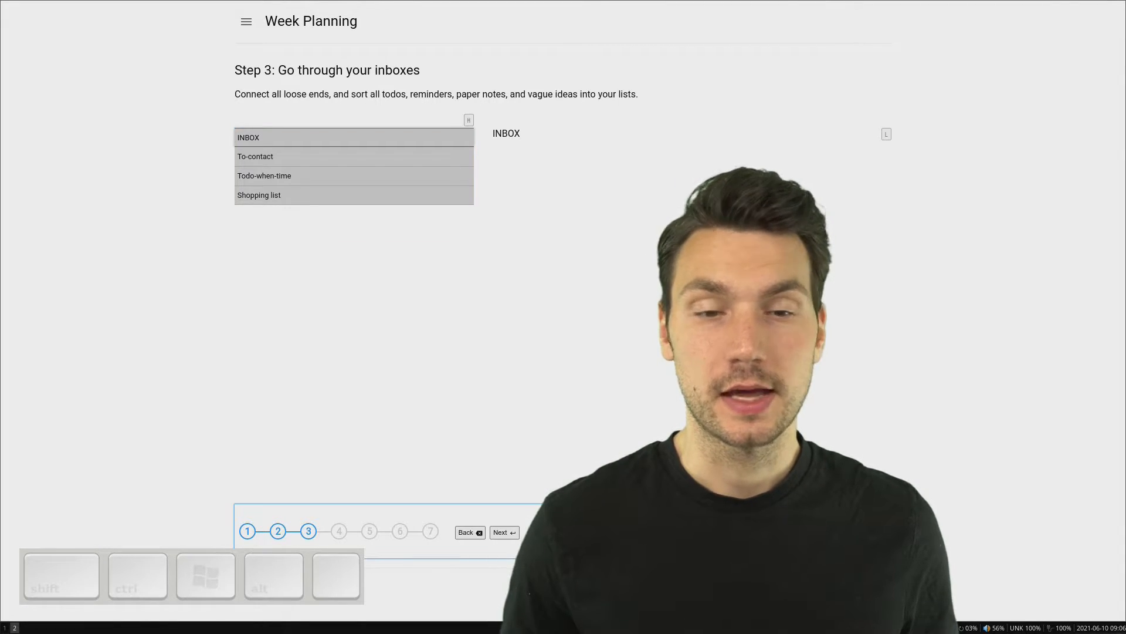
key(Return)
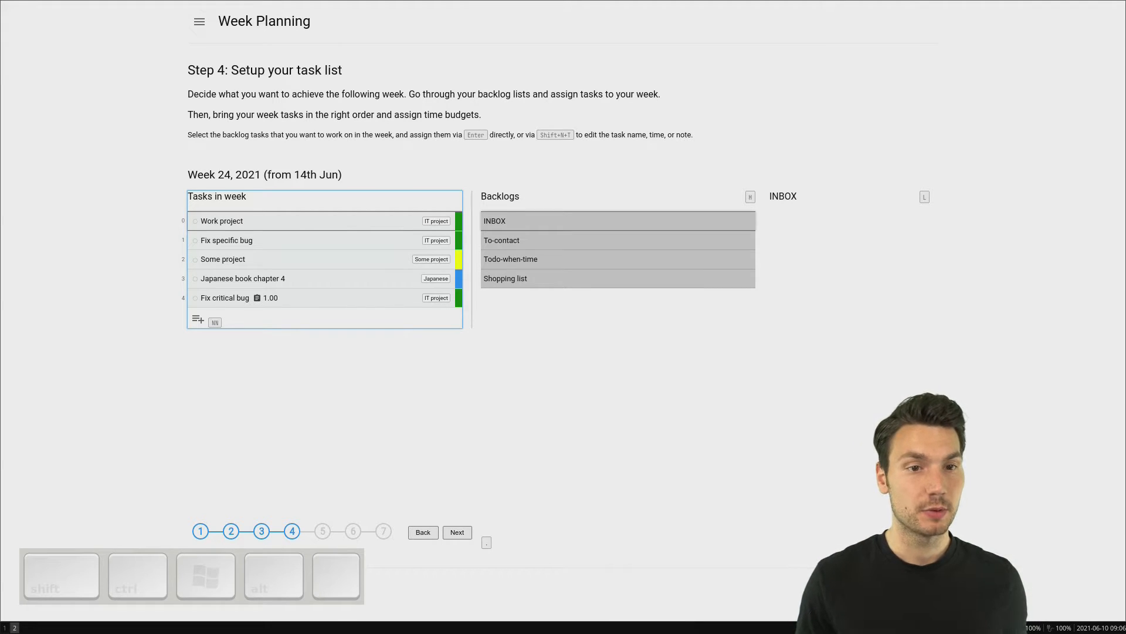
key(j)
key(j)
key(j)
key(j)
key(k)
key(k)
key(k)
key(k)
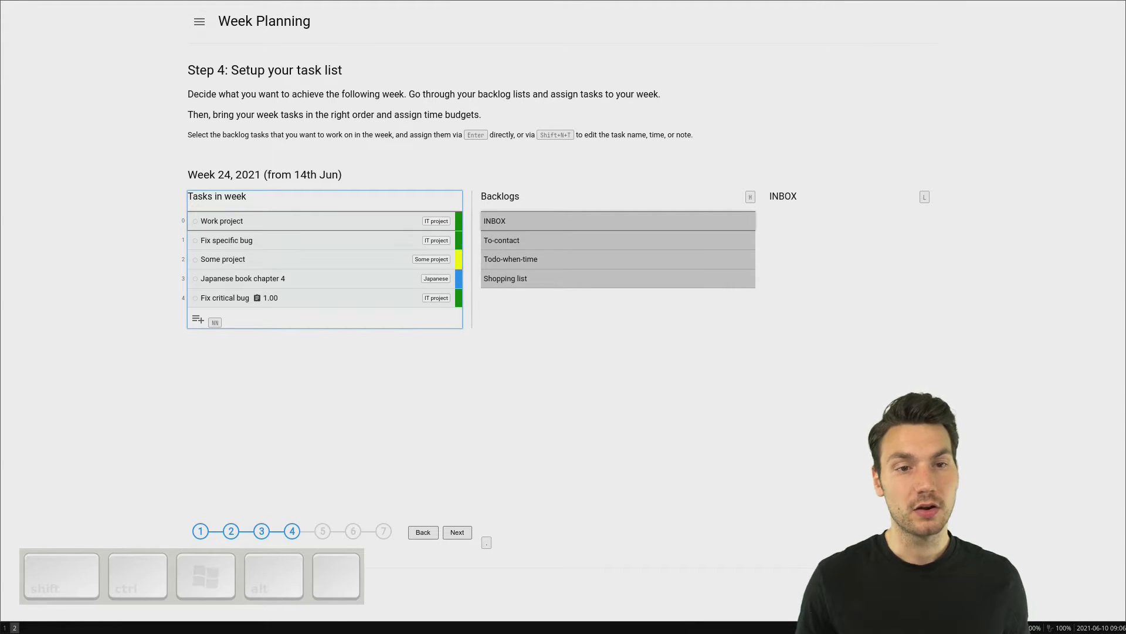
Step: Assign the only task in the To-contact backlog directly to week 24
key(h)
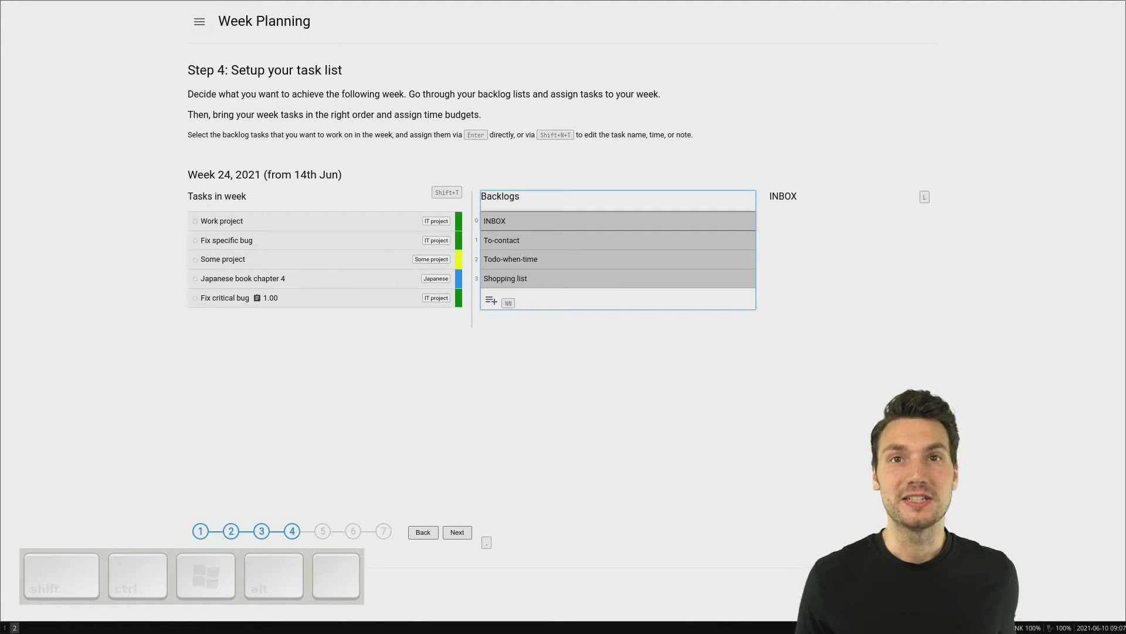
key(j)
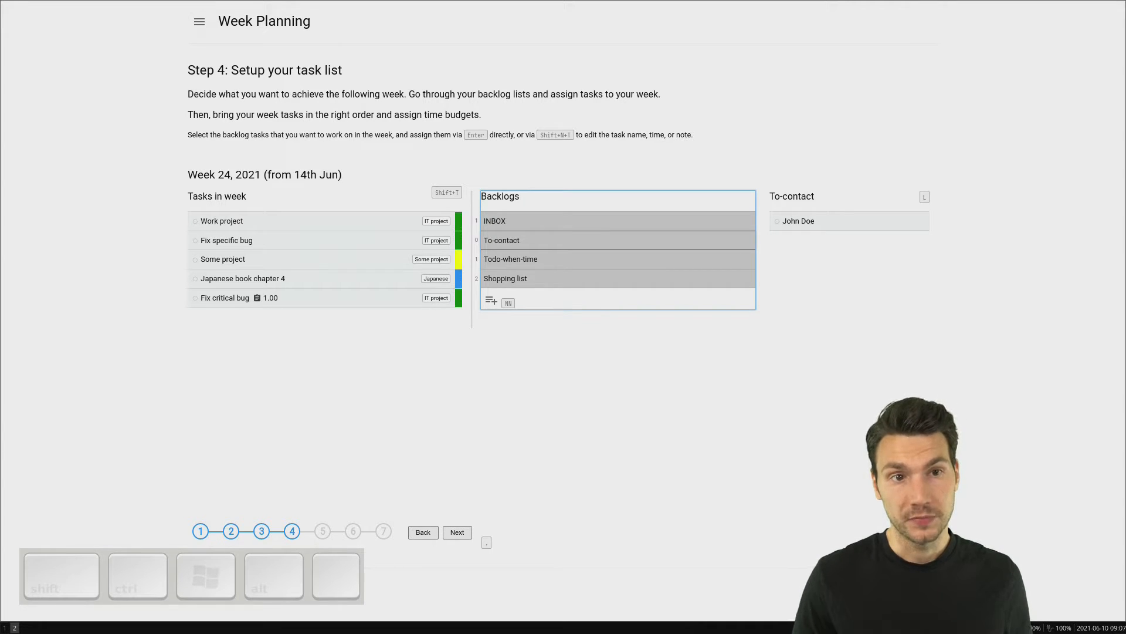
key(l)
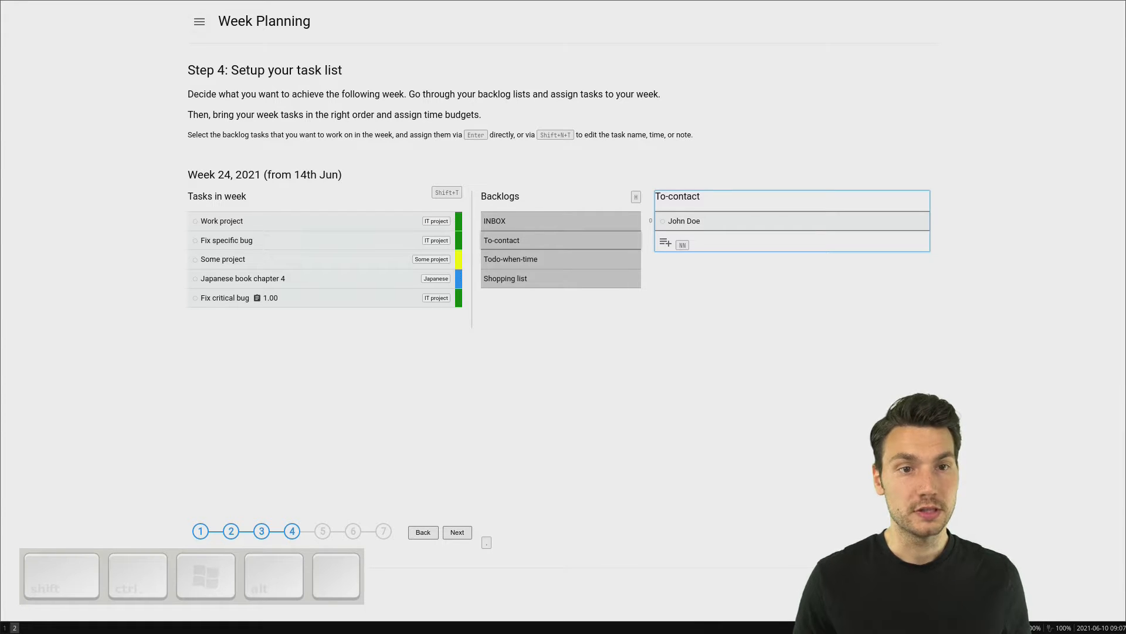
key(Return)
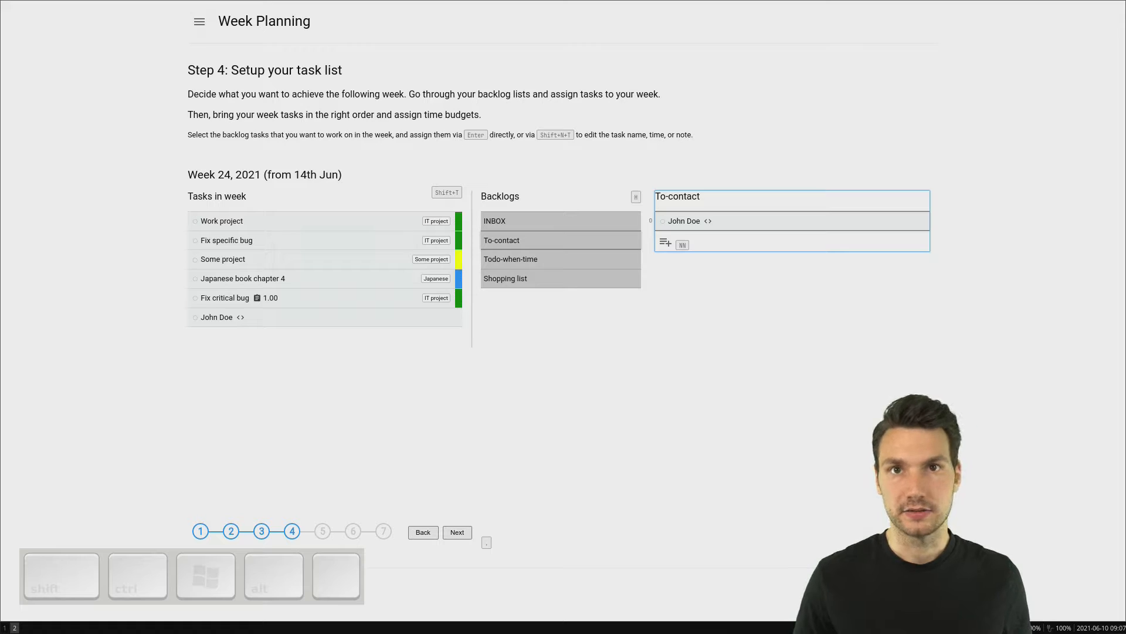
Step: Assign the Todo-when-time task "Something to be done" to week 24, renaming the week task "Something to be done next week"
key(h)
key(j)
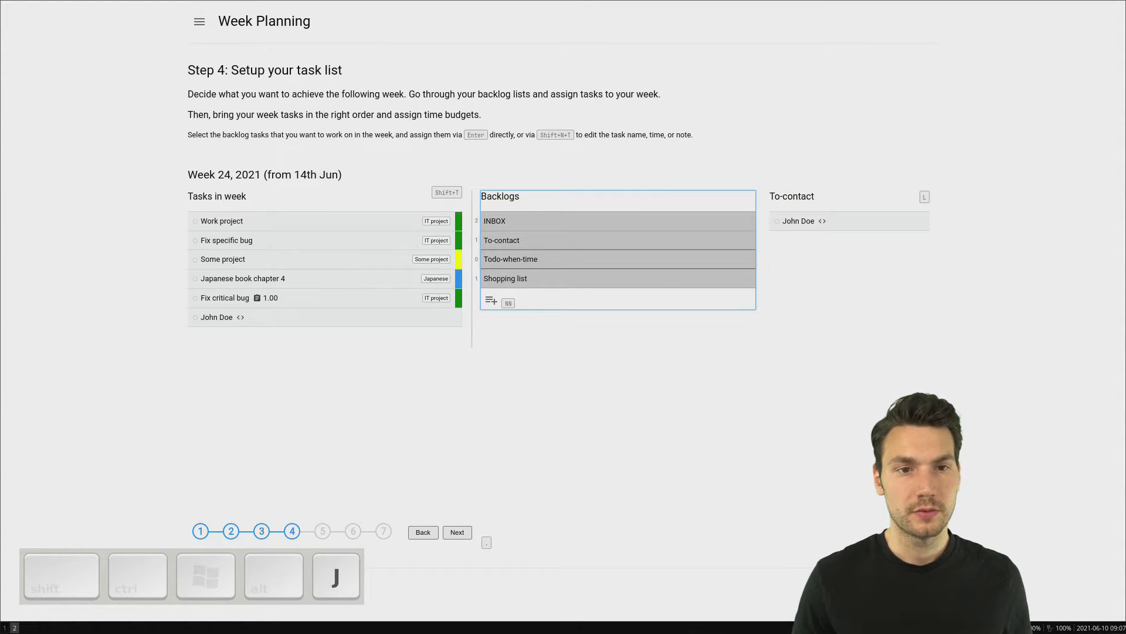
key(l)
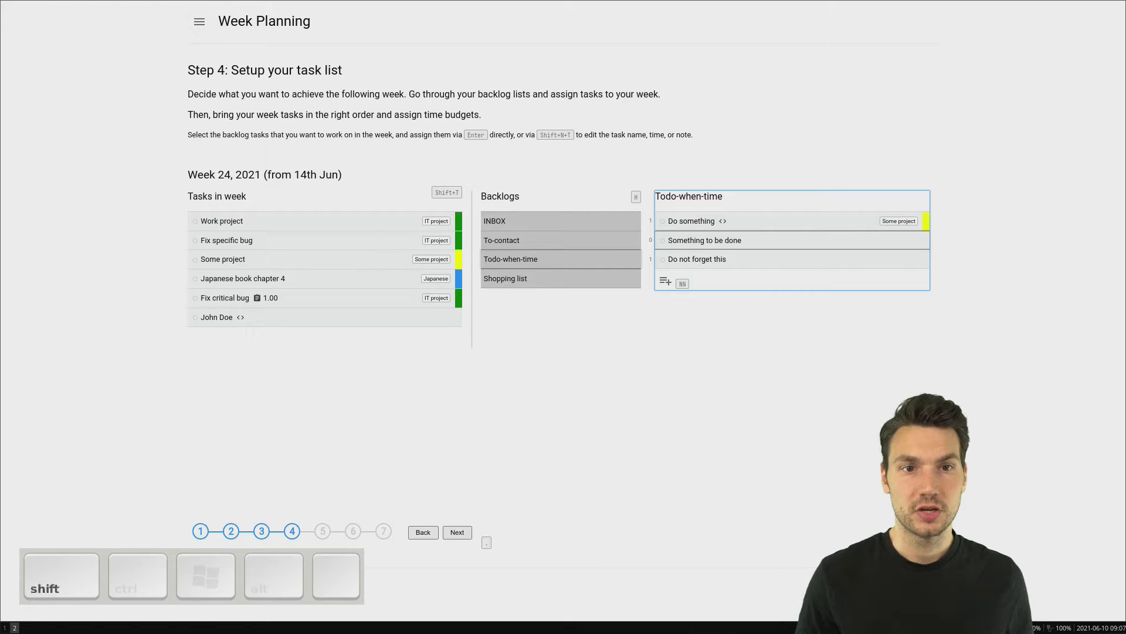
key(shift+n+t)
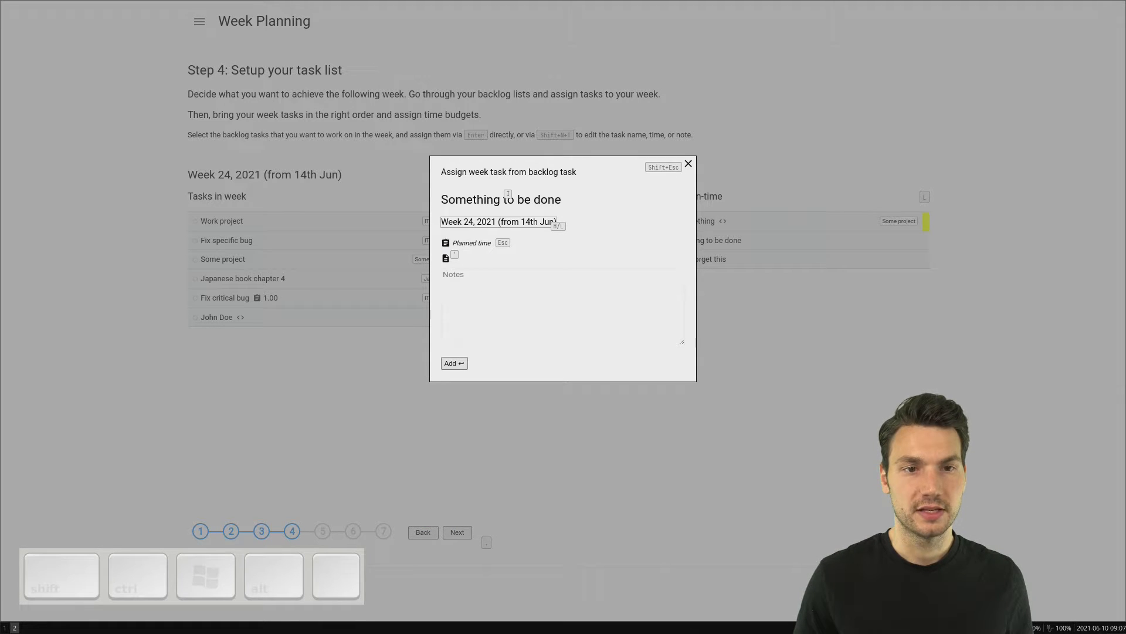
key(i)
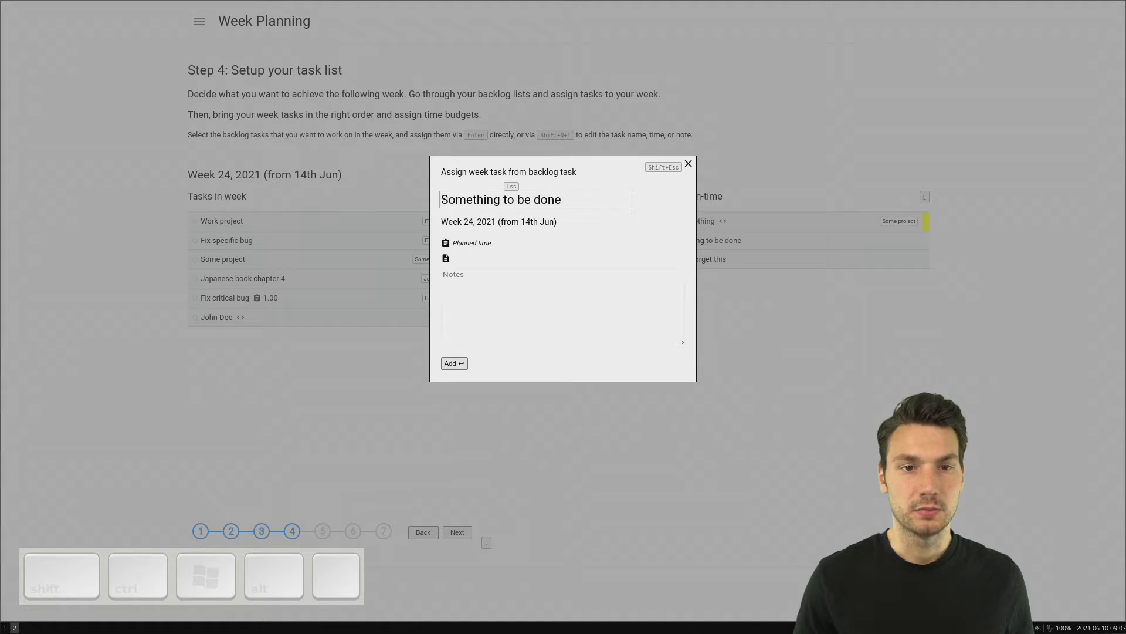
text(next week)
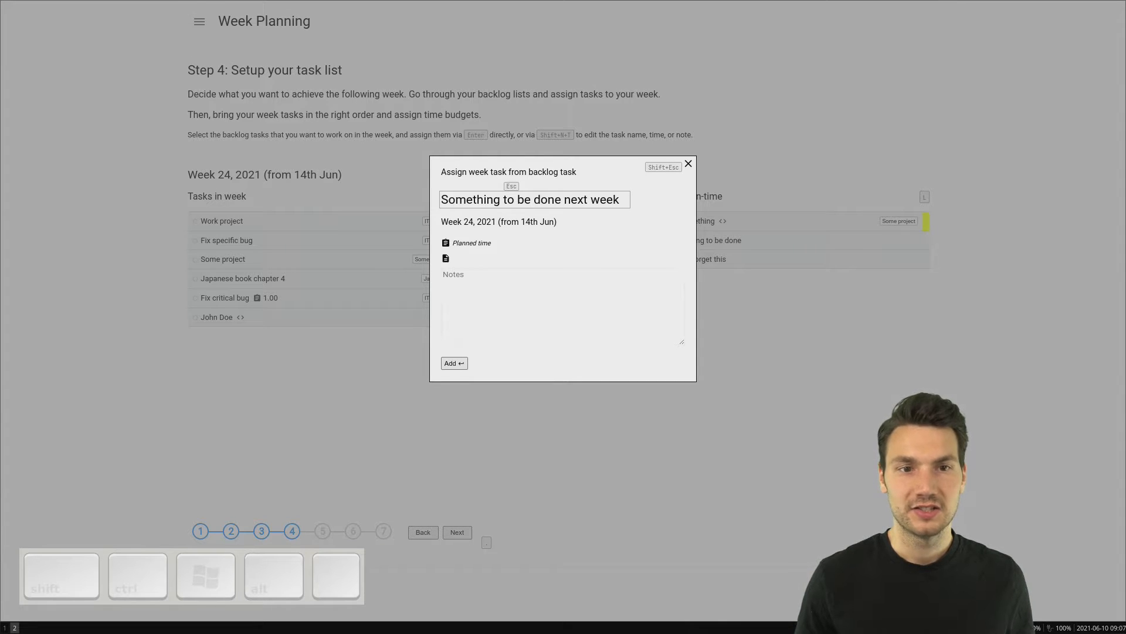
key(Return)
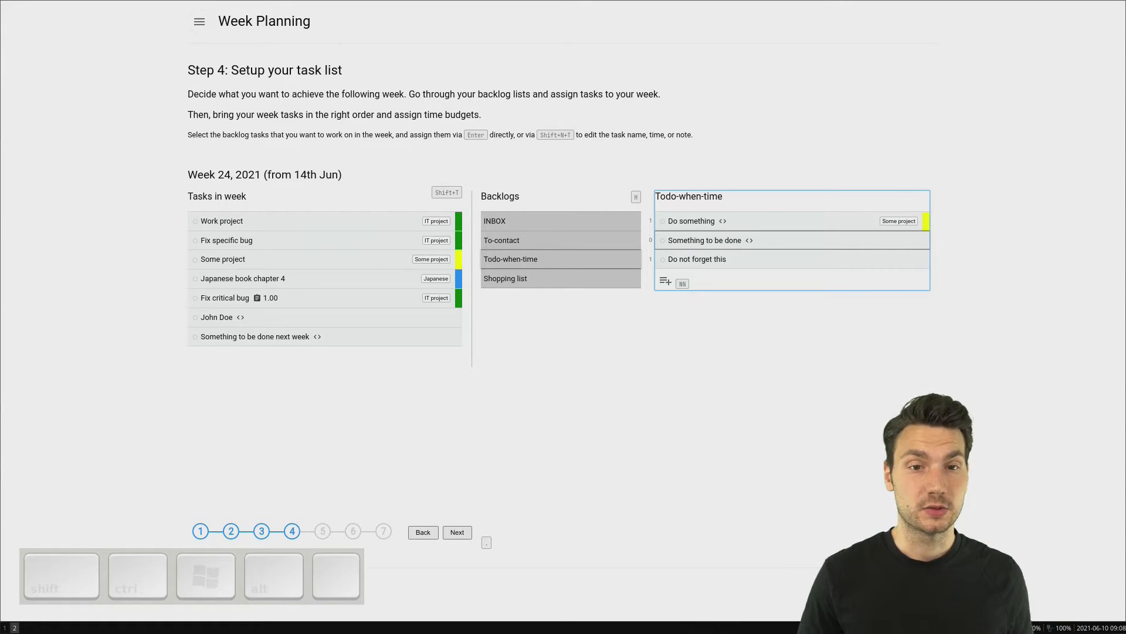
key(h)
key(j)
key(k)
key(k)
key(k)
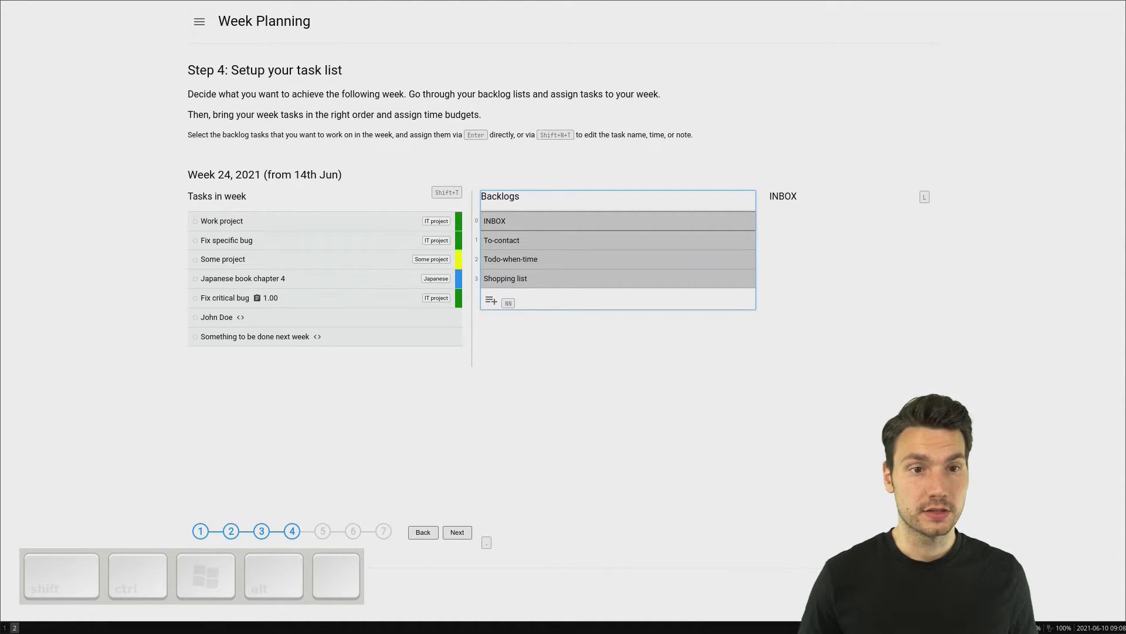
Step: Reorder the week 24 tasks so that "Something to be done next week" sits directly above "Fix critical bug"
key(shift+t)
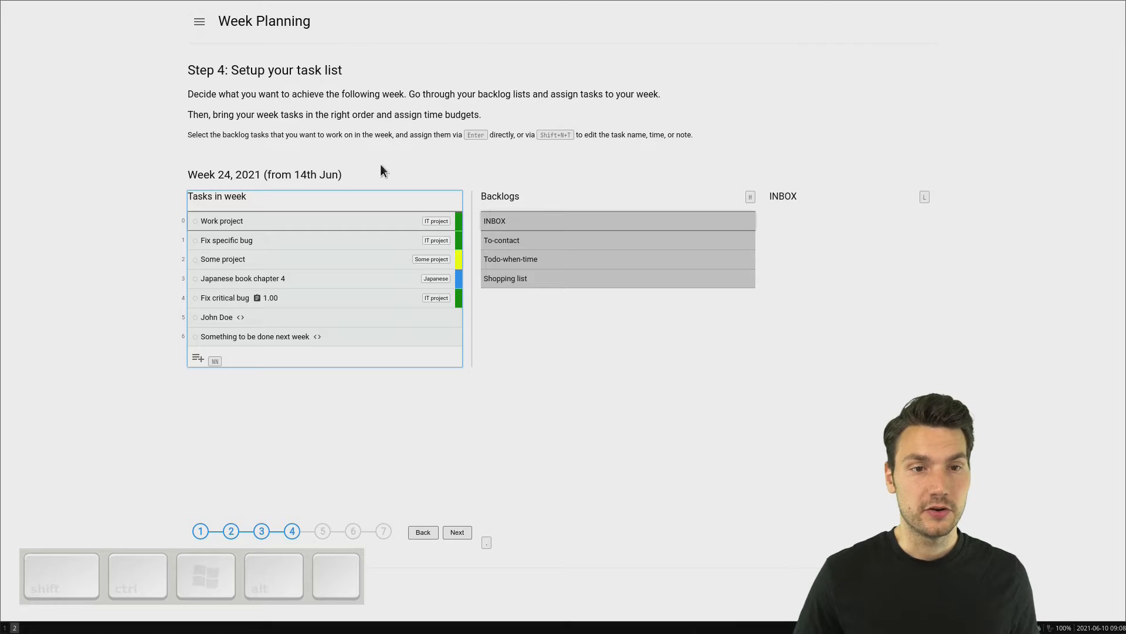
key(j)
key(j)
key(j)
key(j)
key(j)
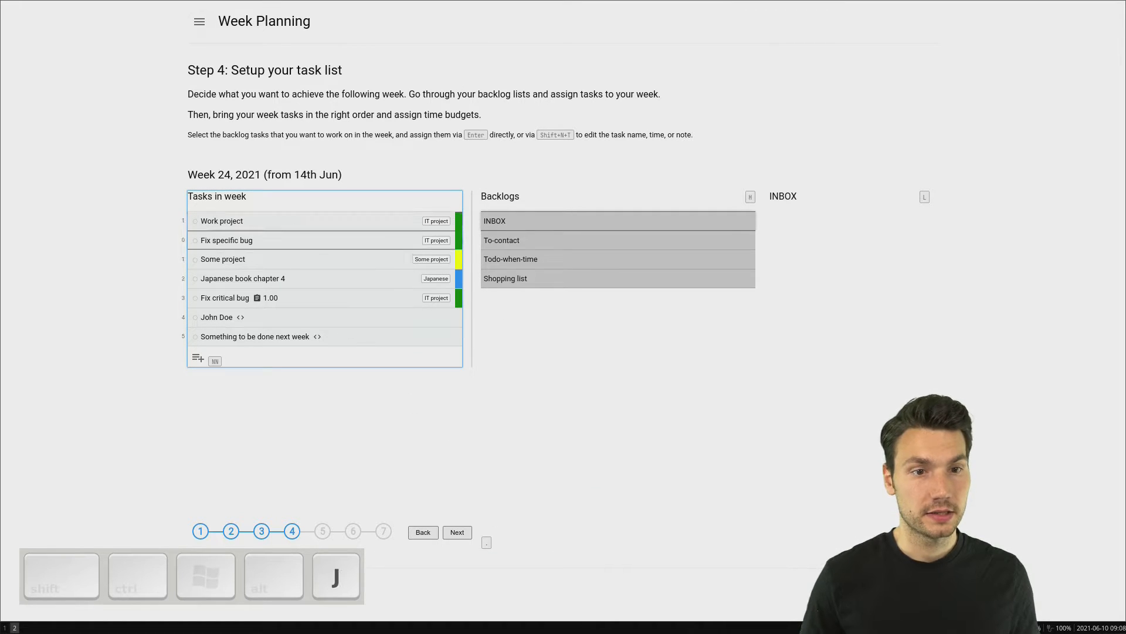
key(alt+k)
key(alt+k)
key(alt+j)
key(alt+j)
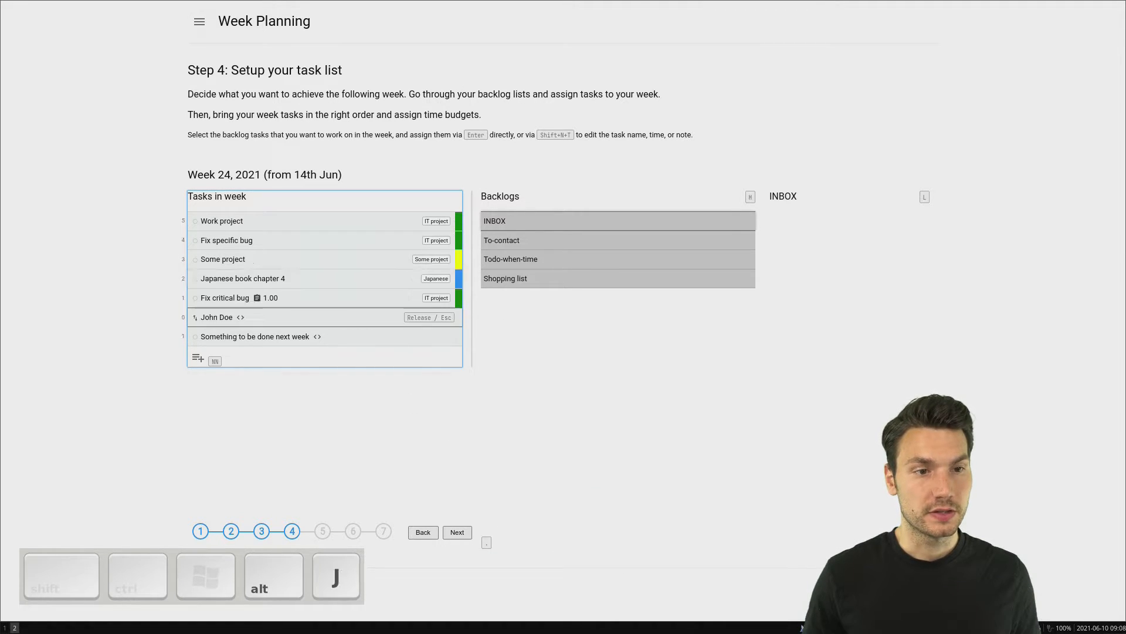
key(j)
key(alt+k)
key(alt+k)
key(k)
key(k)
key(k)
key(k)
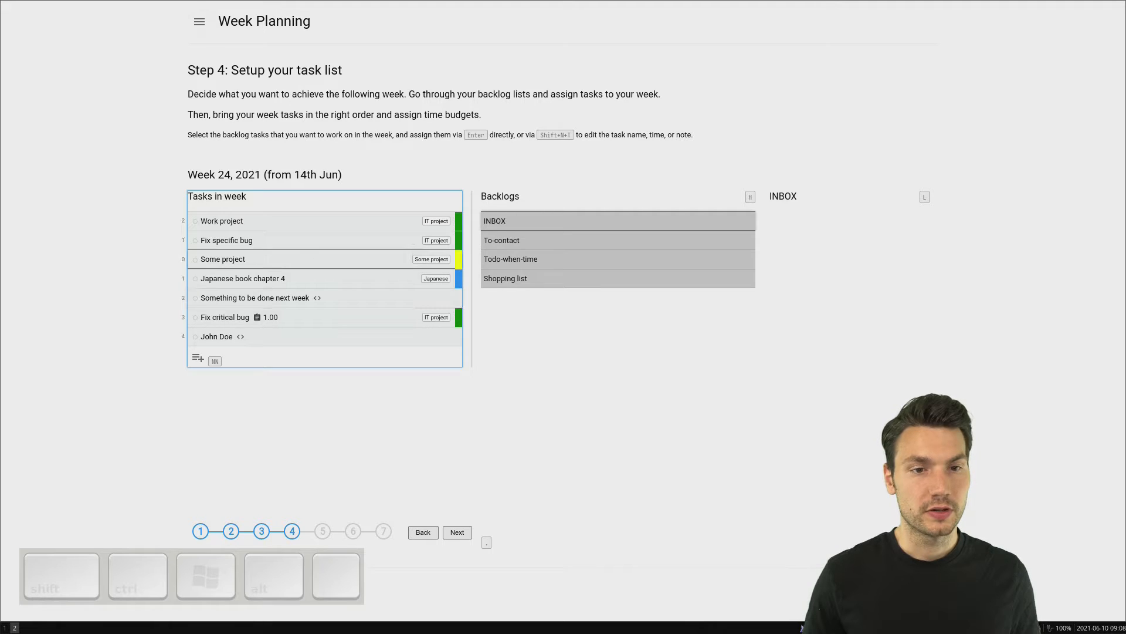
Step: Set the planned time of the week task "Work project" to 10.00
key(j)
key(j)
key(j)
key(j)
key(k)
key(k)
key(k)
key(k)
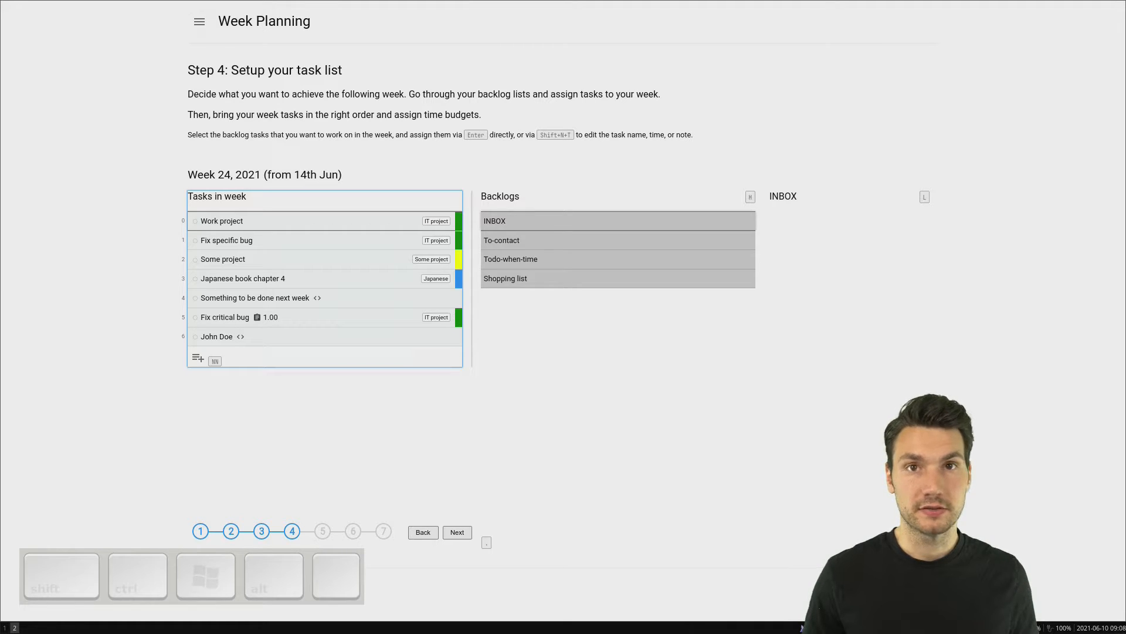
key(shift+l)
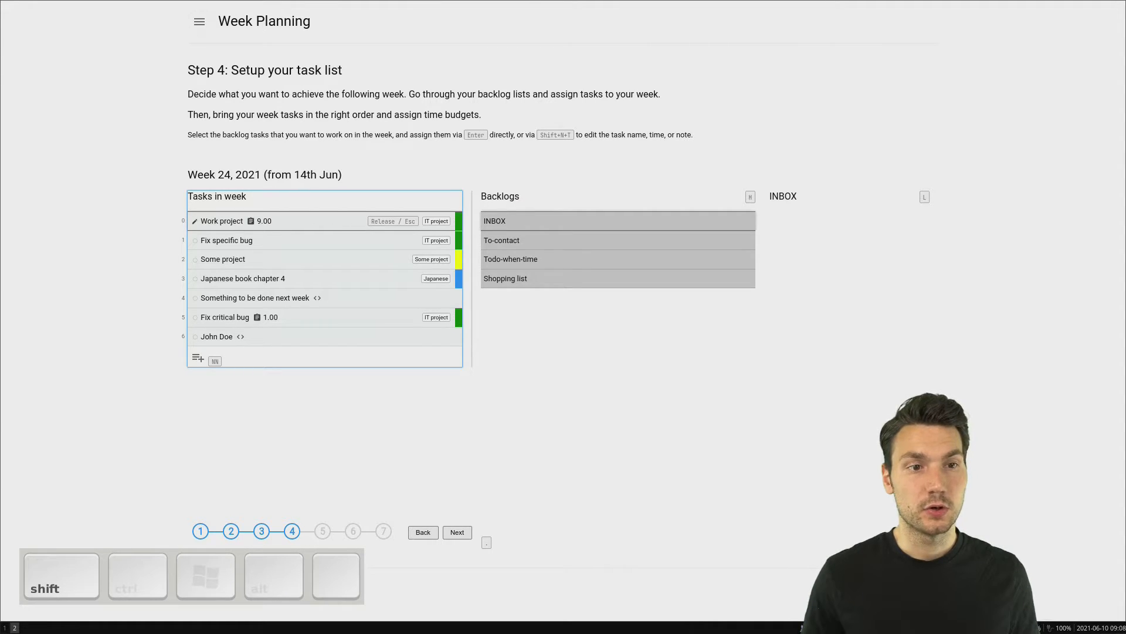
key(shift+l)
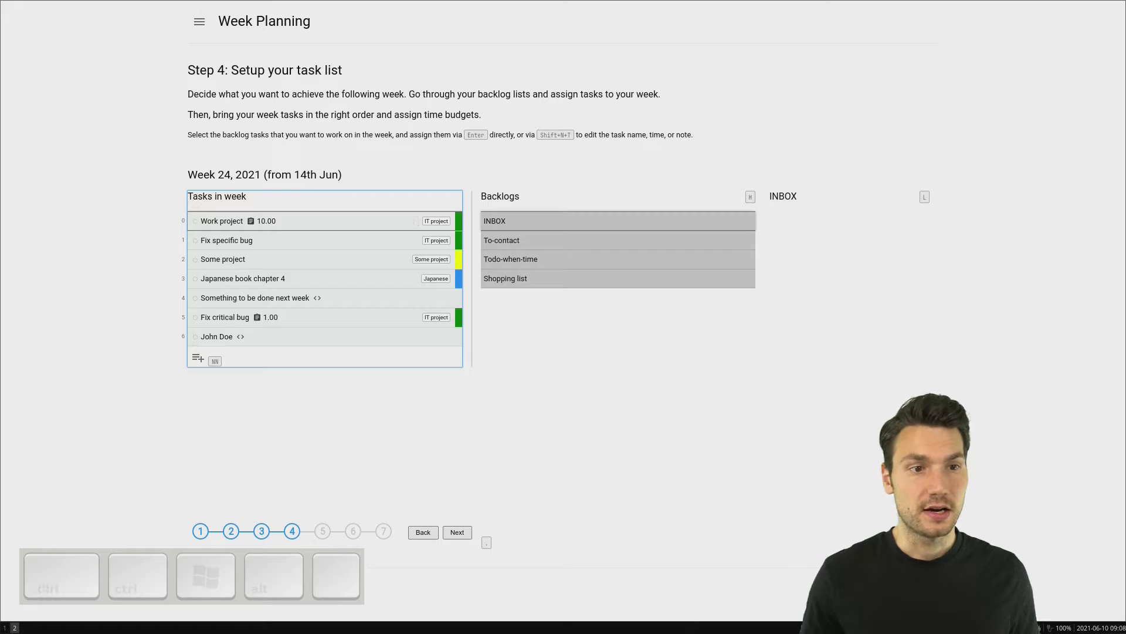
Step: Set the planned time of the week task "Fix specific bug" to 2.00
key(j)
key(shift)
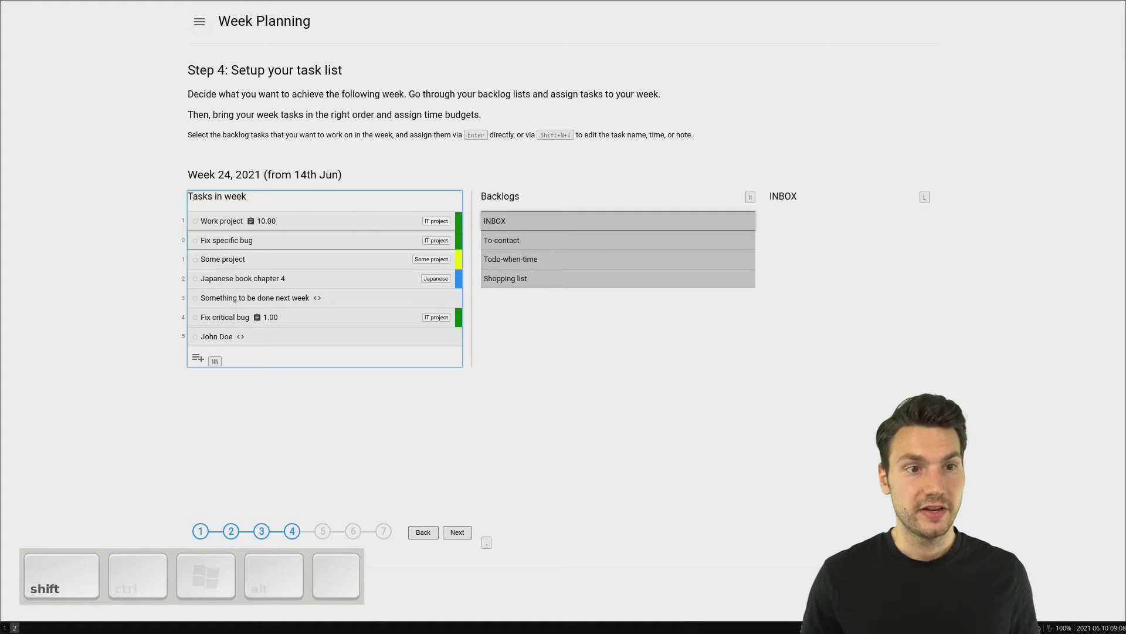
key(shift+l)
key(shift+l)
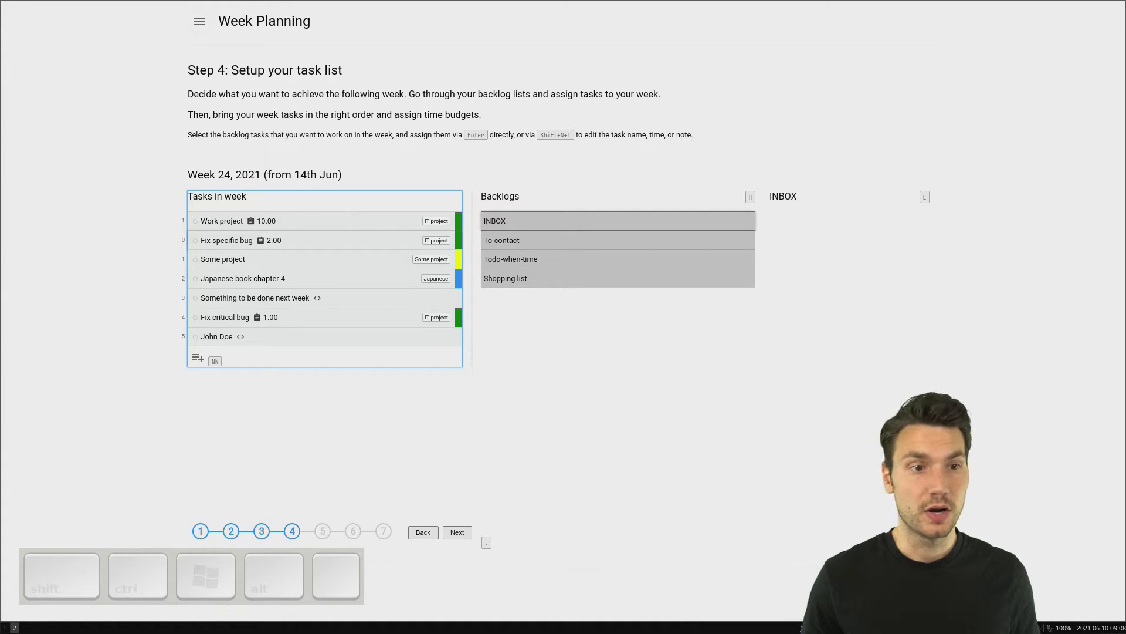
Step: Set the planned time of the week task "Some project" to 4.00
key(j)
key(shift+l)
key(shift+l)
key(shift+l)
key(shift)
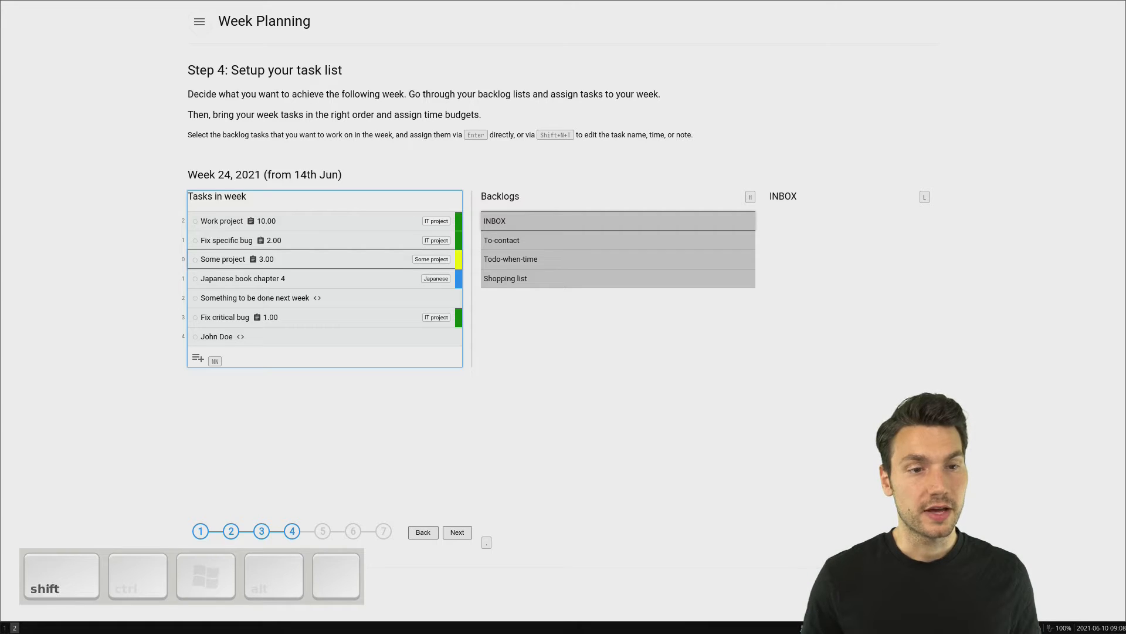
key(shift+l)
Step: Set the planned time of "Japanese book chapter 4" to 6.00 and continue to collecting events from external calendars
key(j)
key(shift)
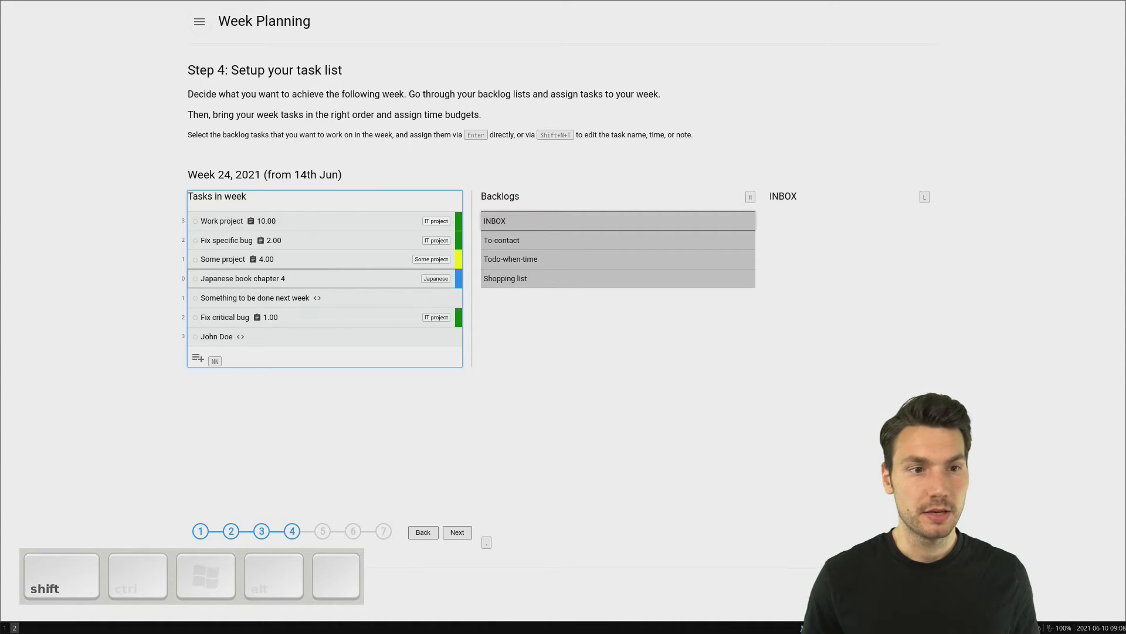
key(shift+6)
key(j)
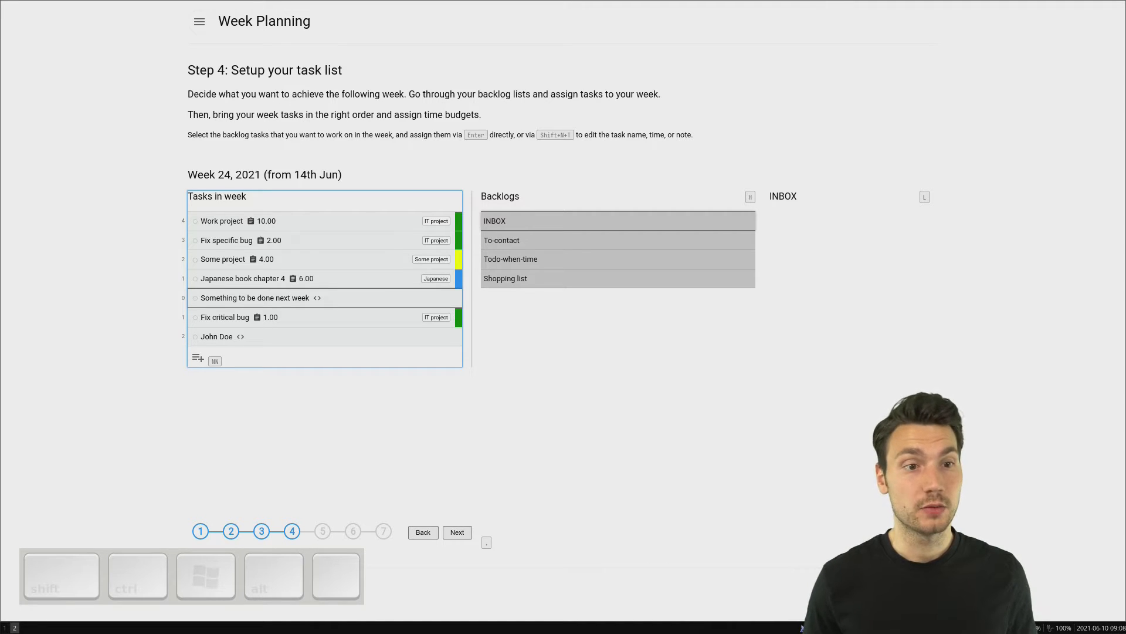
key(j)
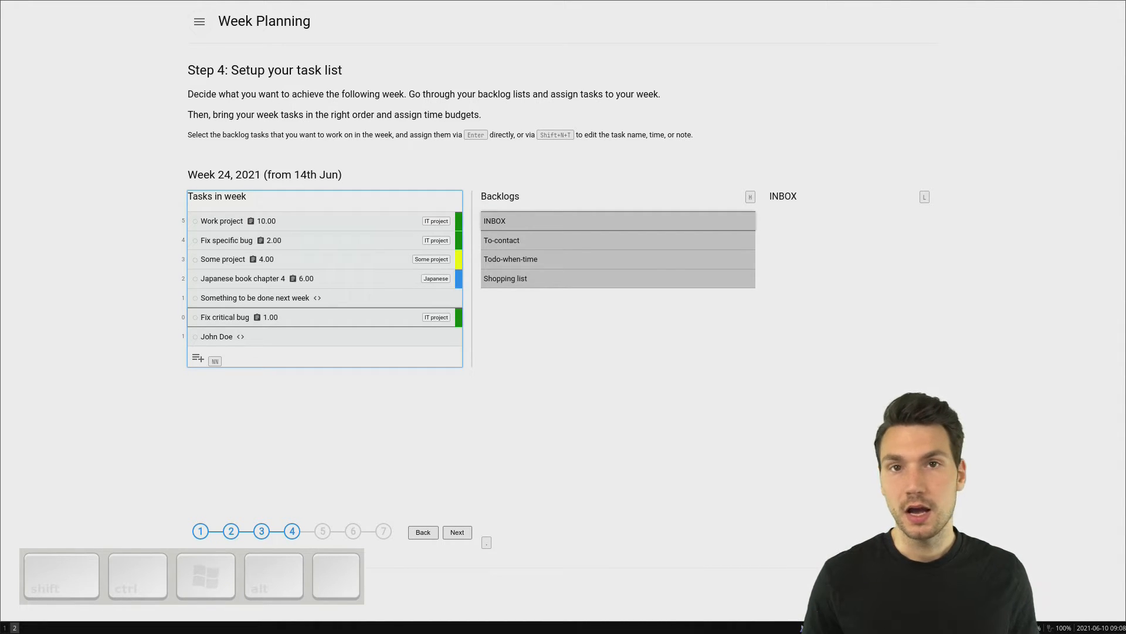
key(k)
key(k)
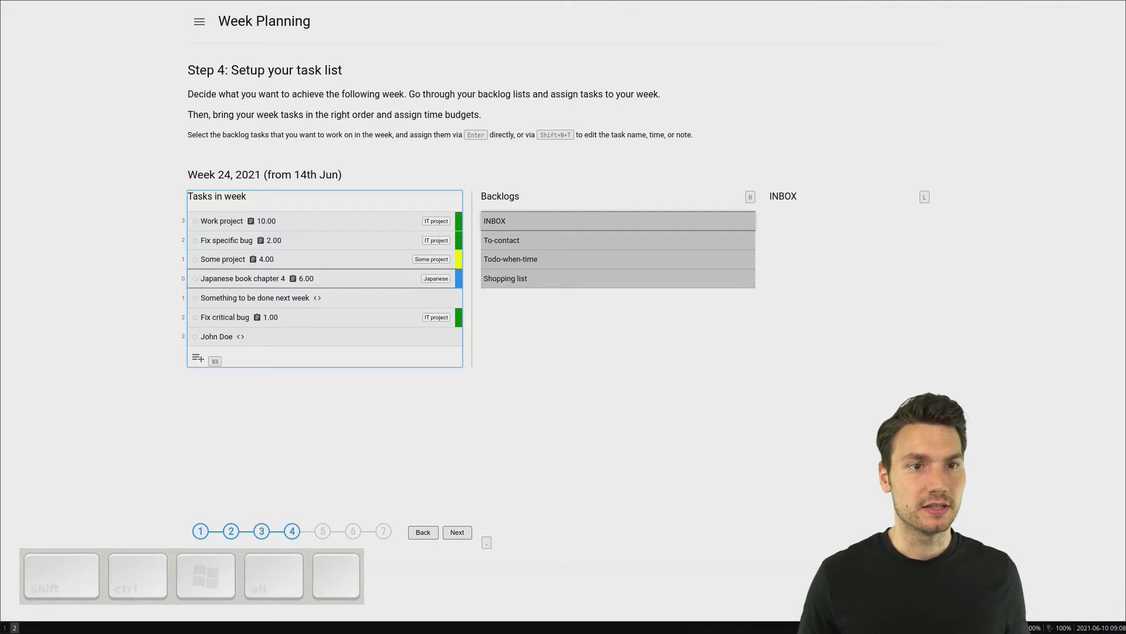
key(Tab)
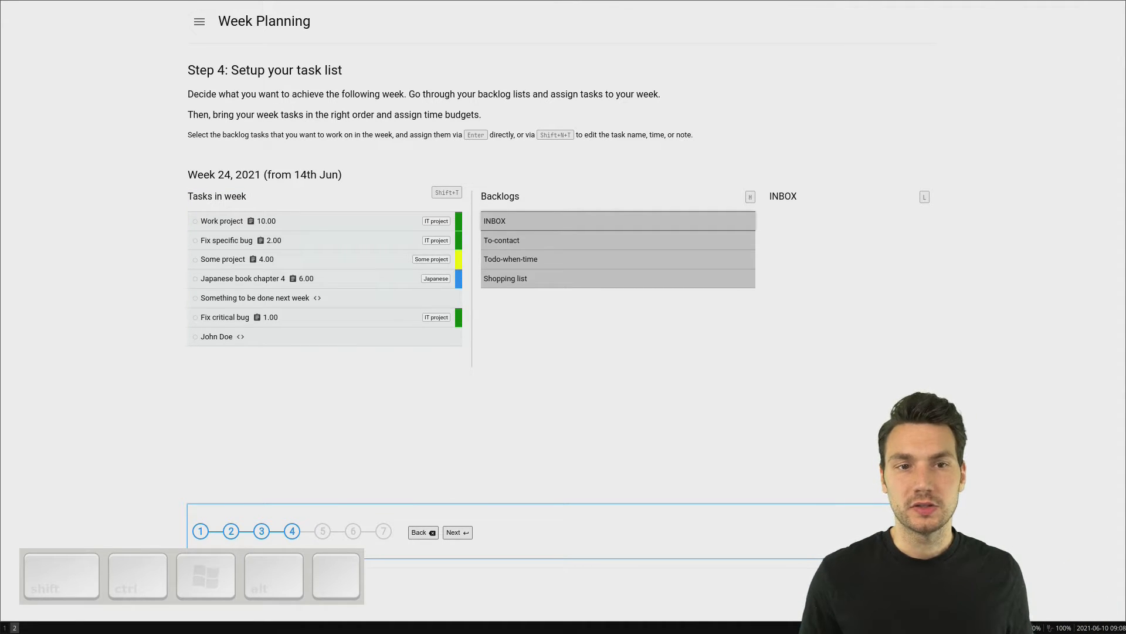
key(Return)
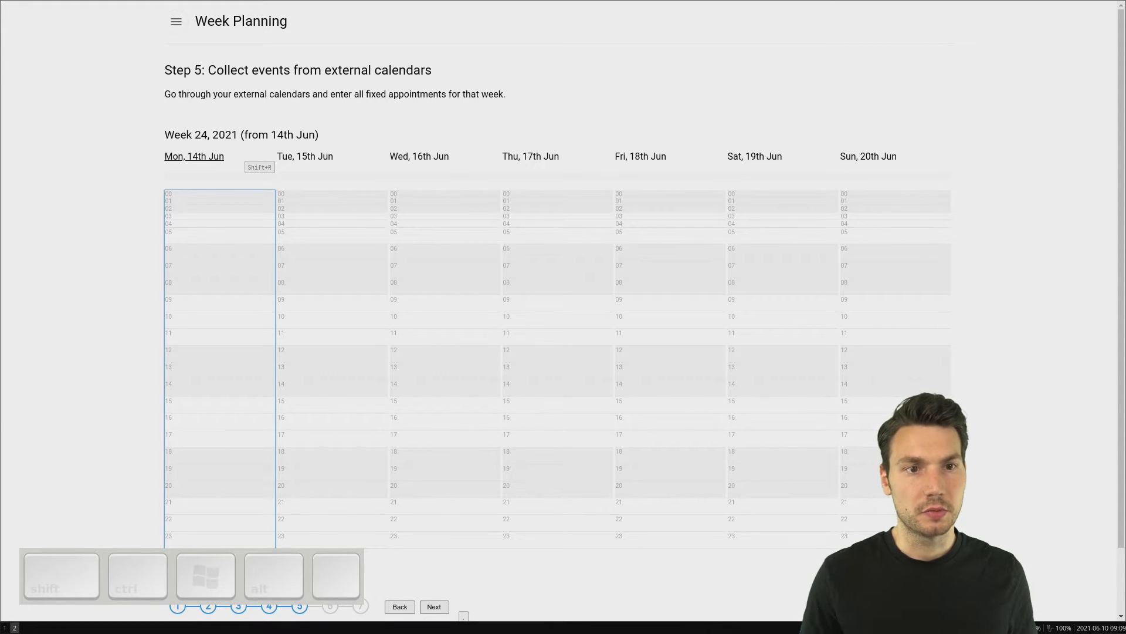
Step: Add the event "Meeting" on Wednesday, 16th June, starting at 14:00 and lasting two hours
key(Right)
key(Right)
key(Return)
text(Meeting)
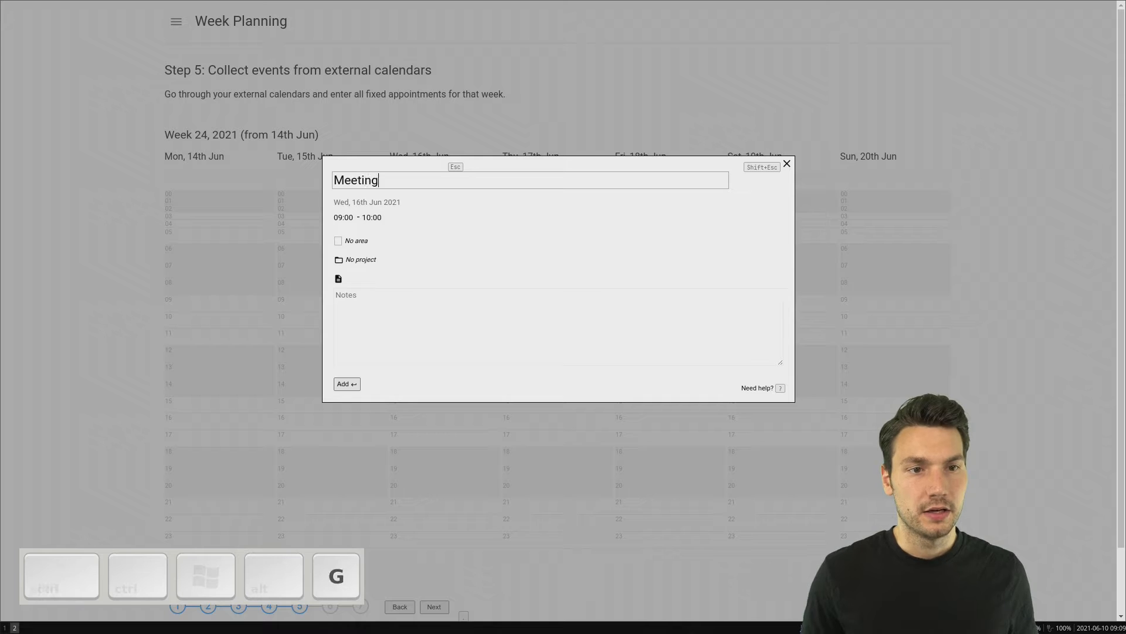
key(Tab)
text(14)
key(Return)
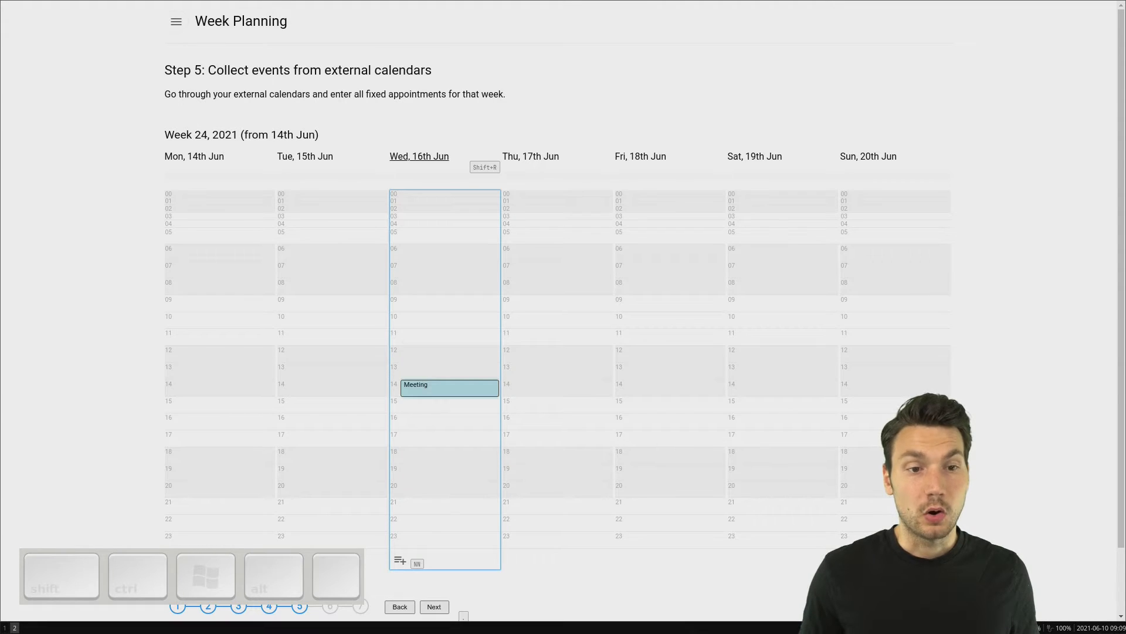
key(shift+Down)
key(shift+Down)
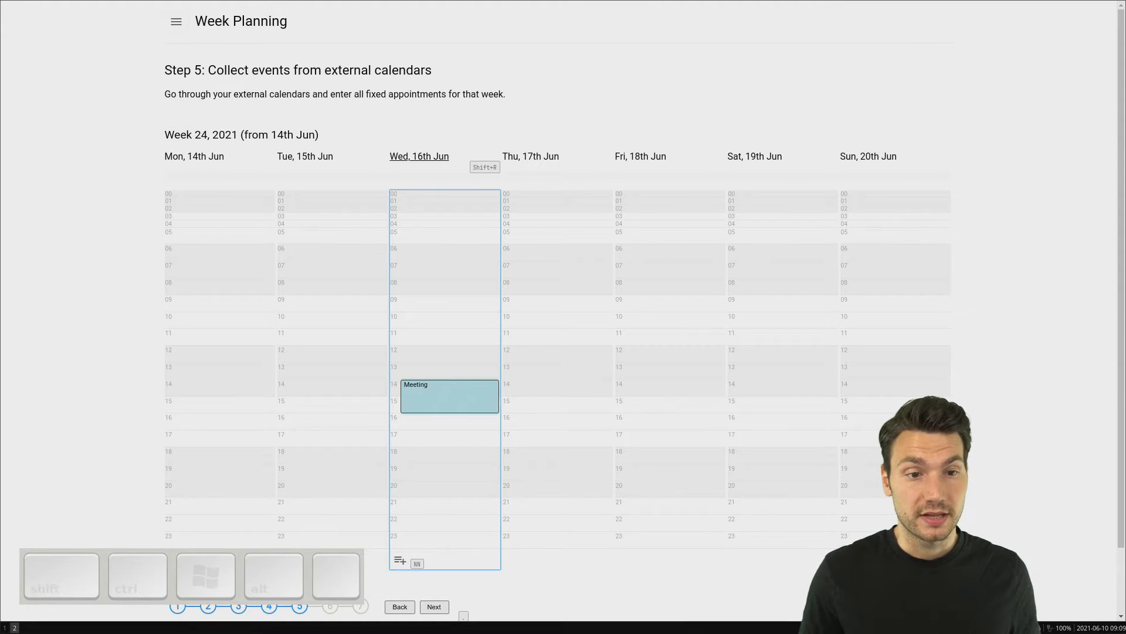
Step: Add the event "Presentation" on Thursday, 17th June at 18:00 and continue to allocating days for the tasks
key(Right)
key(Return)
text(Pres)
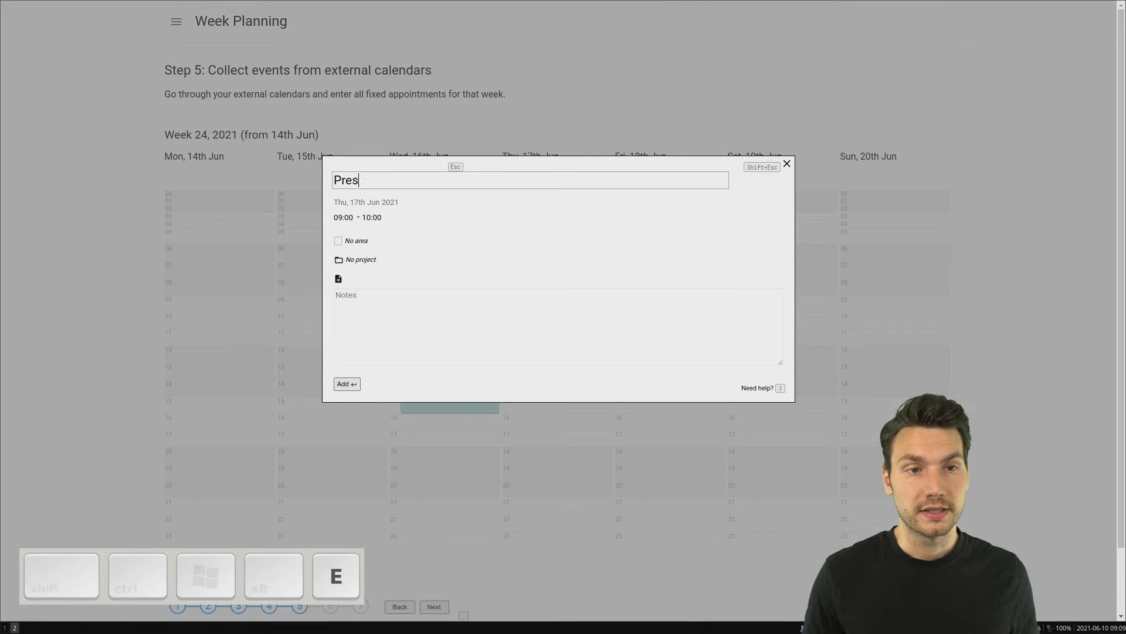
text(entation)
key(Tab)
text(18)
key(Return)
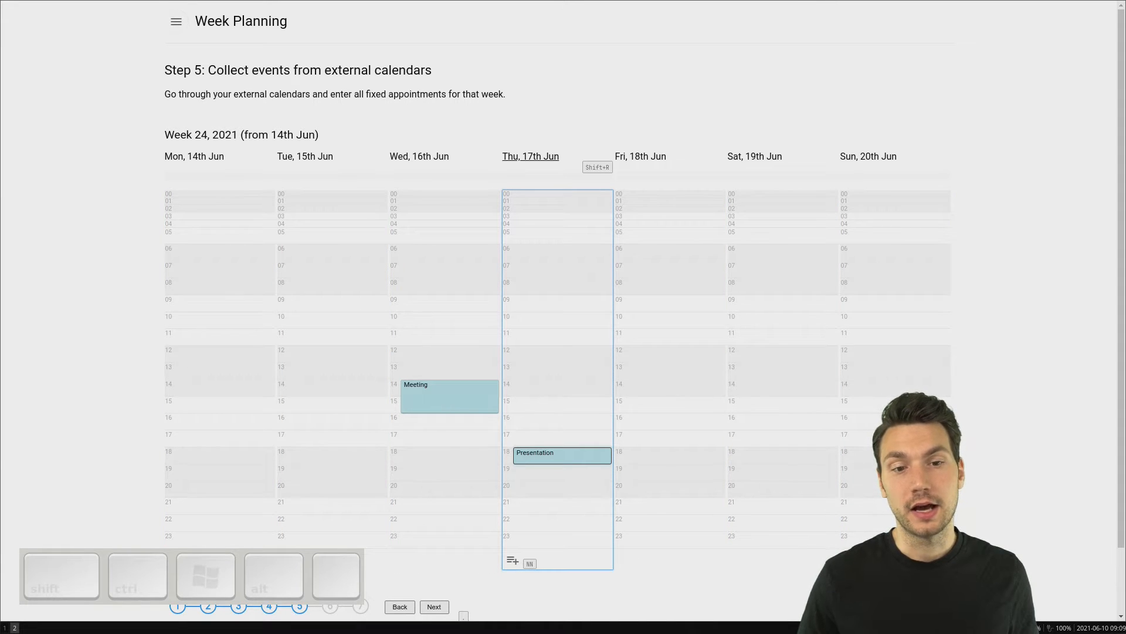
key(alt)
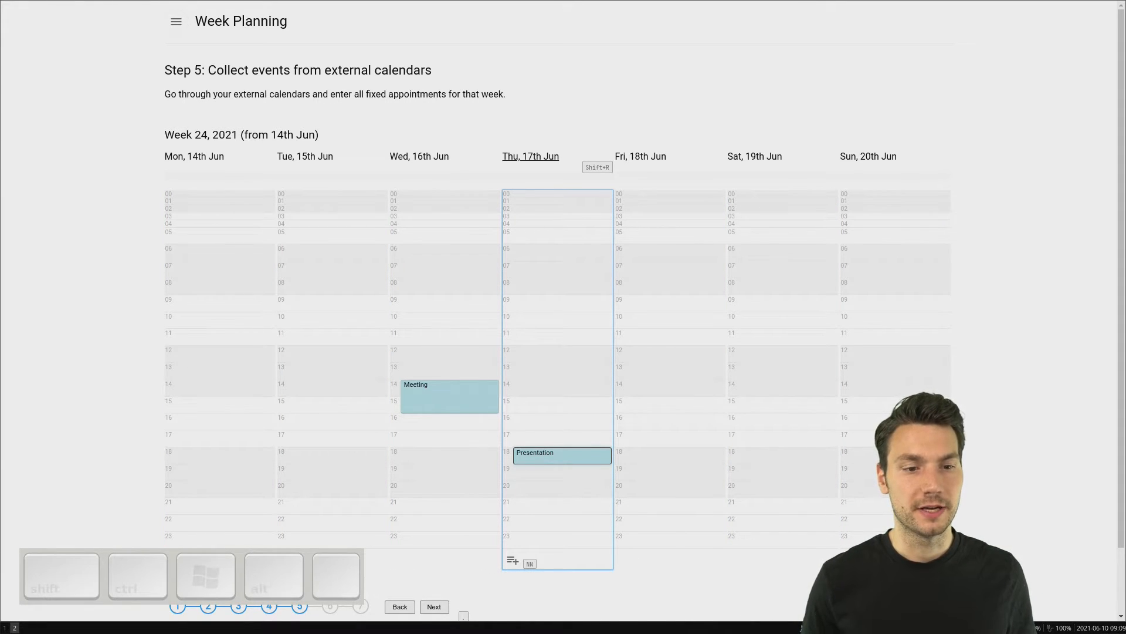
key(period)
key(Return)
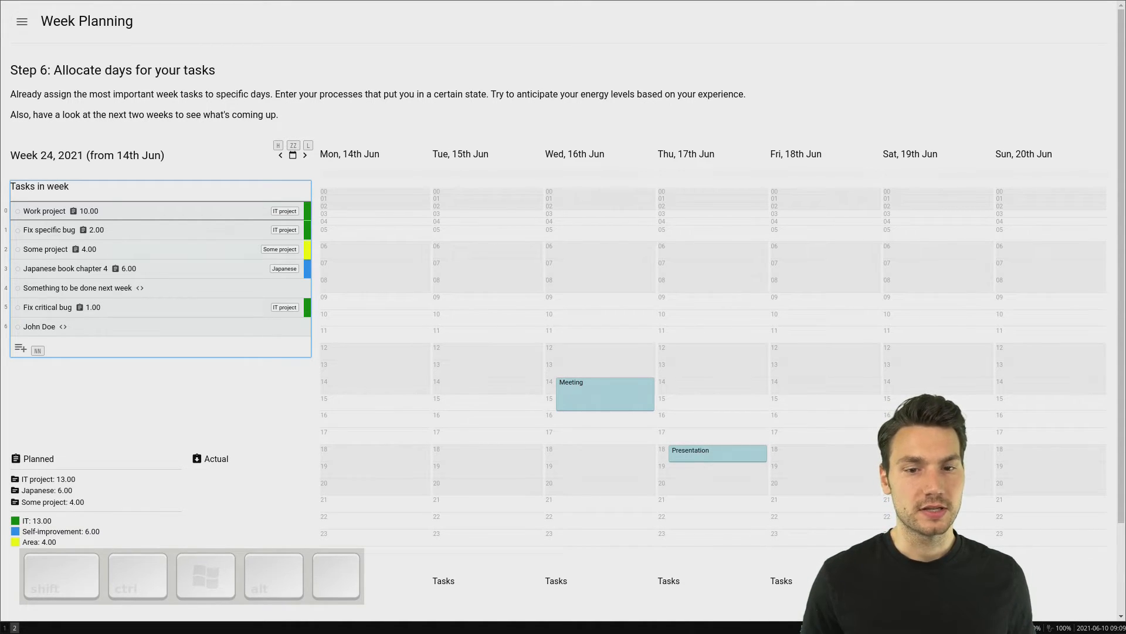
Step: Start a new day task named "Prepare presentation" for Thursday, 17th June
key(l)
key(l)
key(l)
key(l)
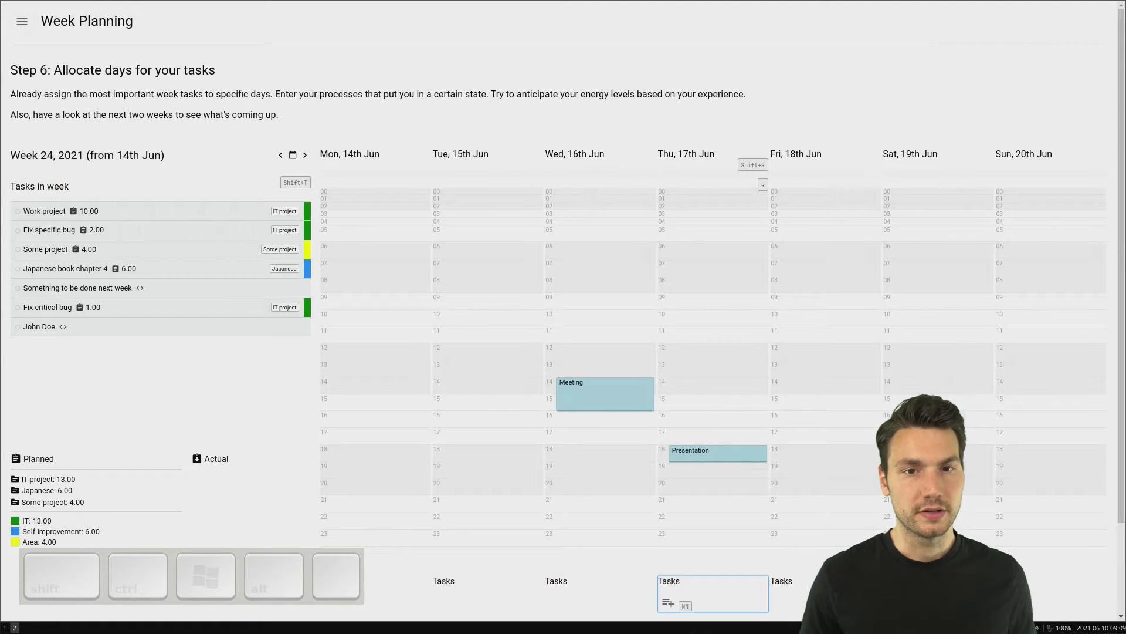
text(nnPr)
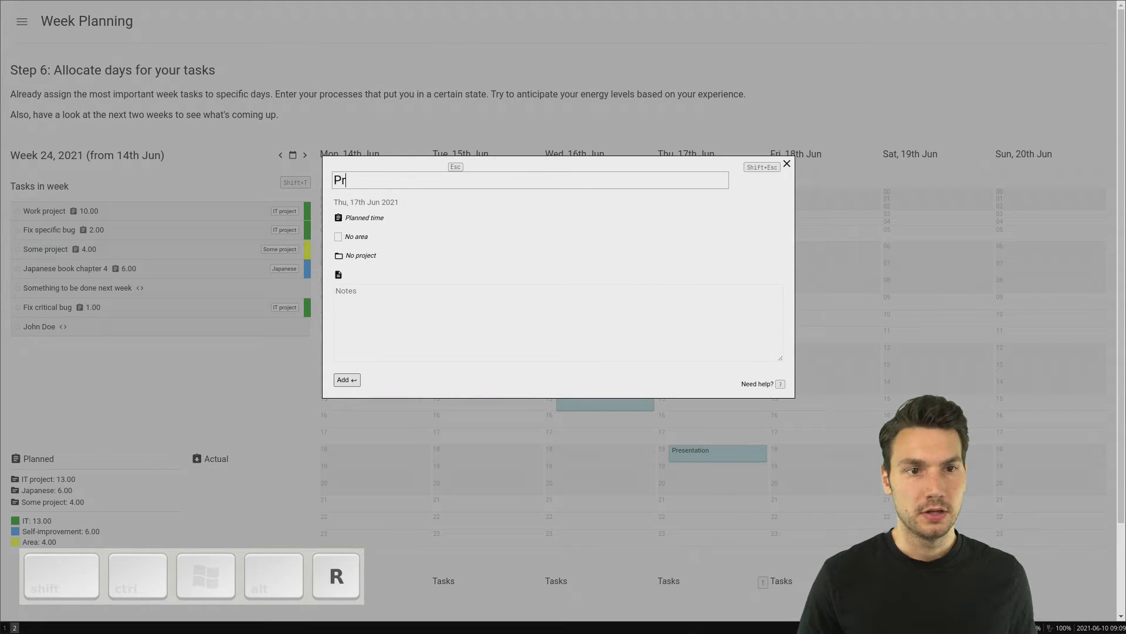
text(epare presentation)
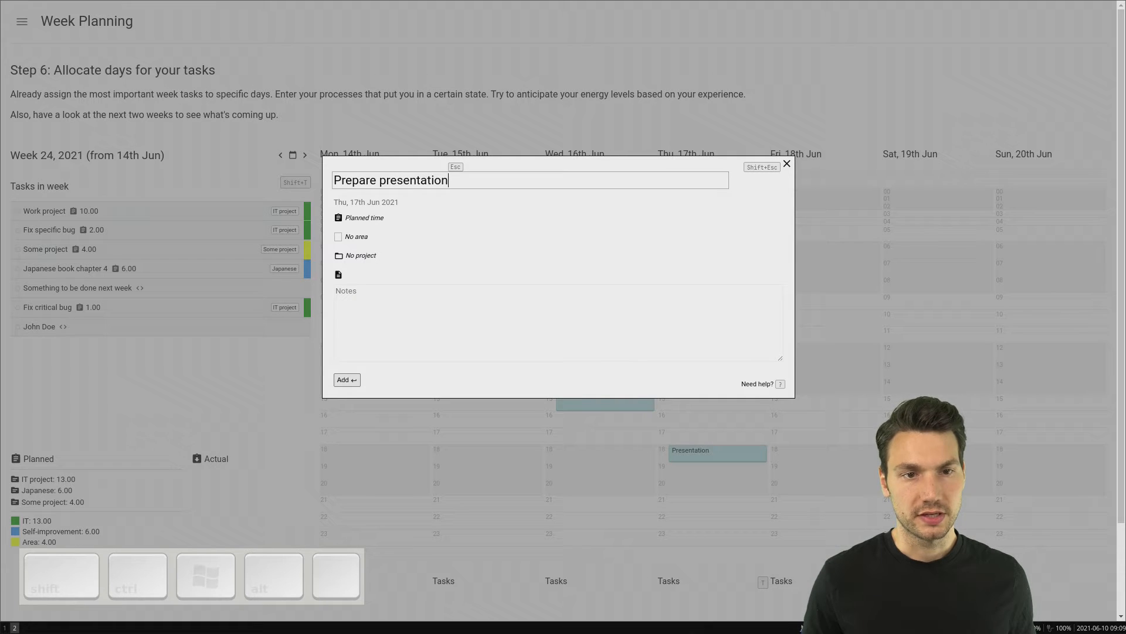
Step: Assign the new "Prepare presentation" task to IT project and add it to the day
key(Escape)
key(comma)
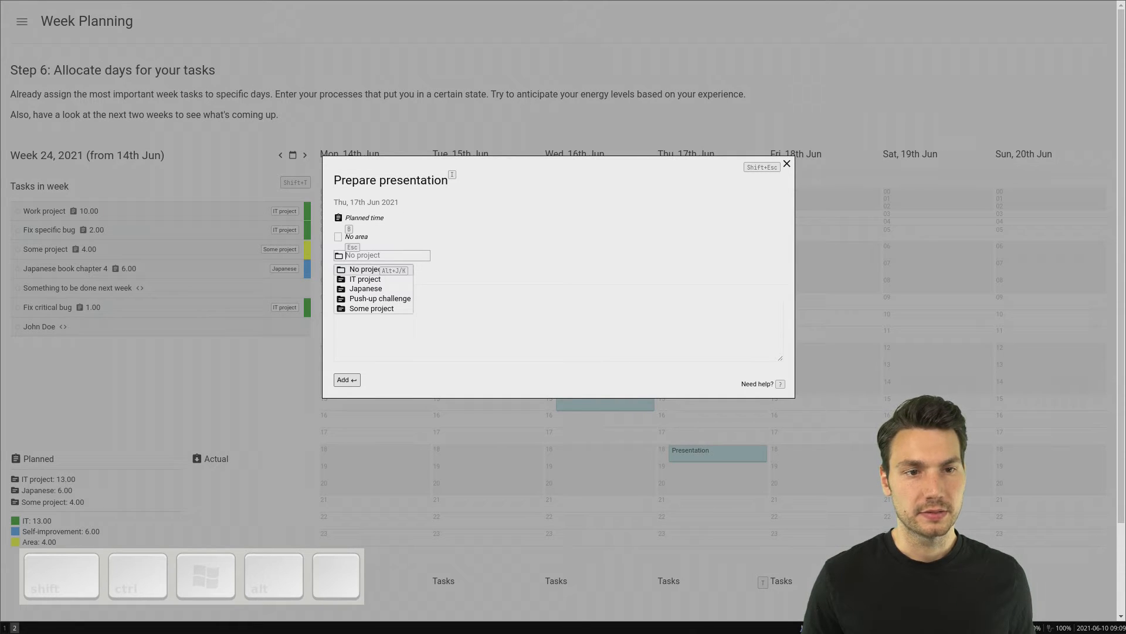
key(Escape)
key(comma)
key(alt+j)
key(Return)
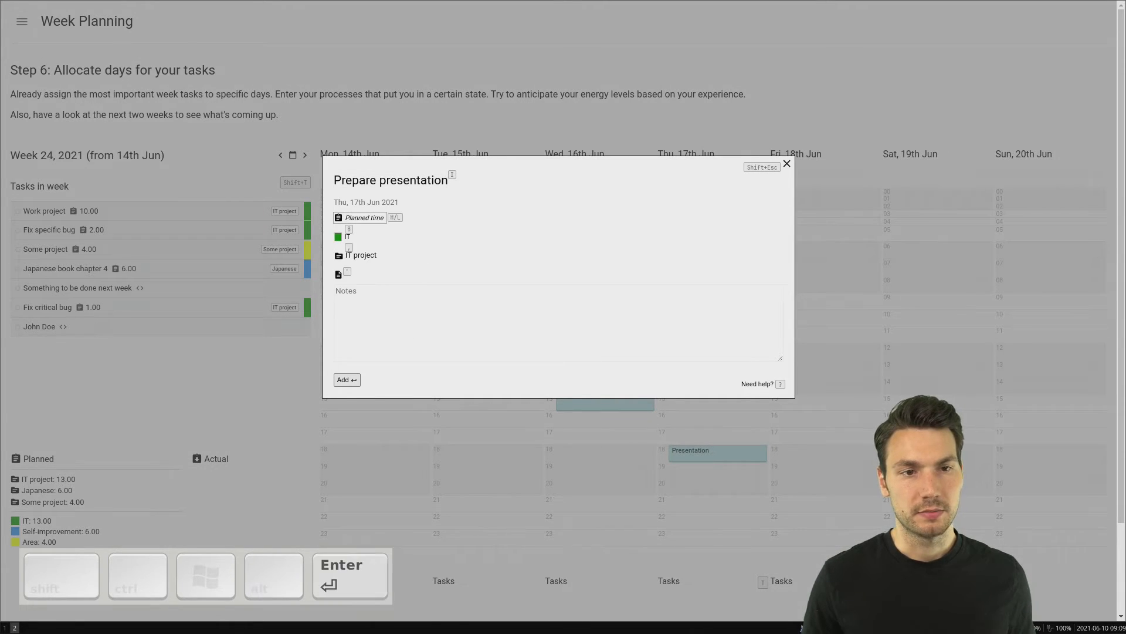
key(Return)
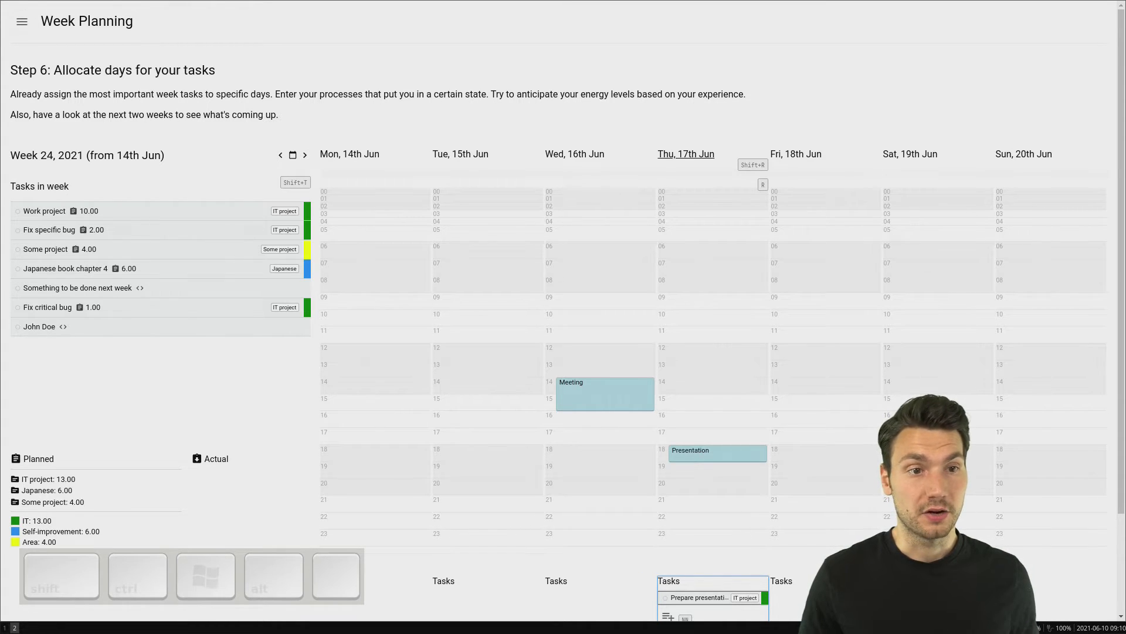
Step: Assign the week task "Work project" to both Monday, 14th June and Tuesday, 15th June
key(t)
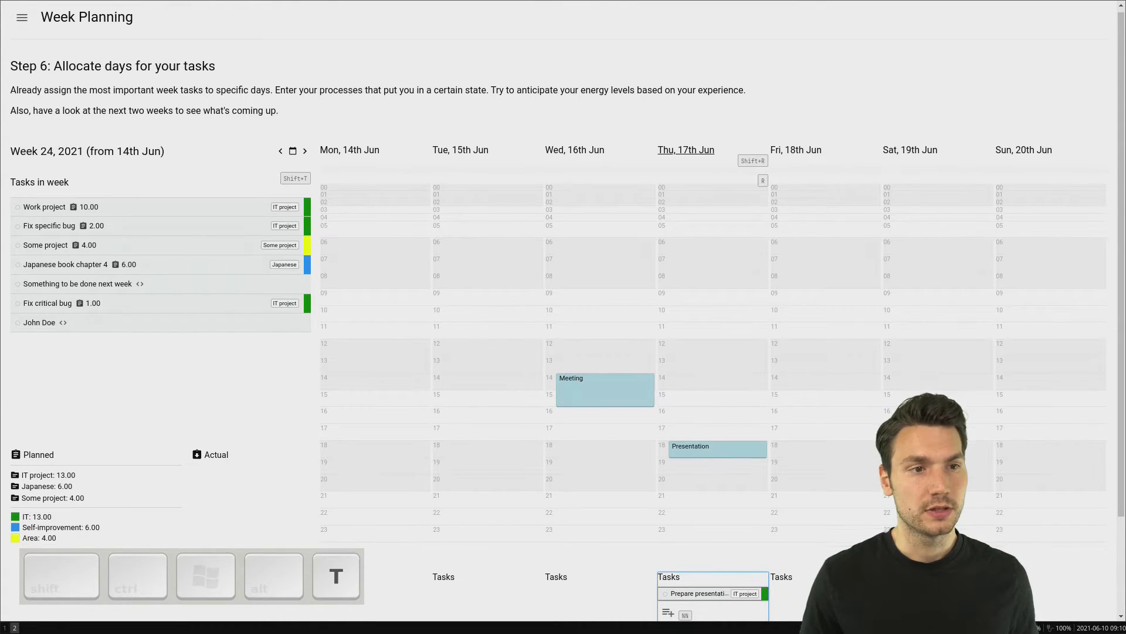
key(shift+t)
key(Return)
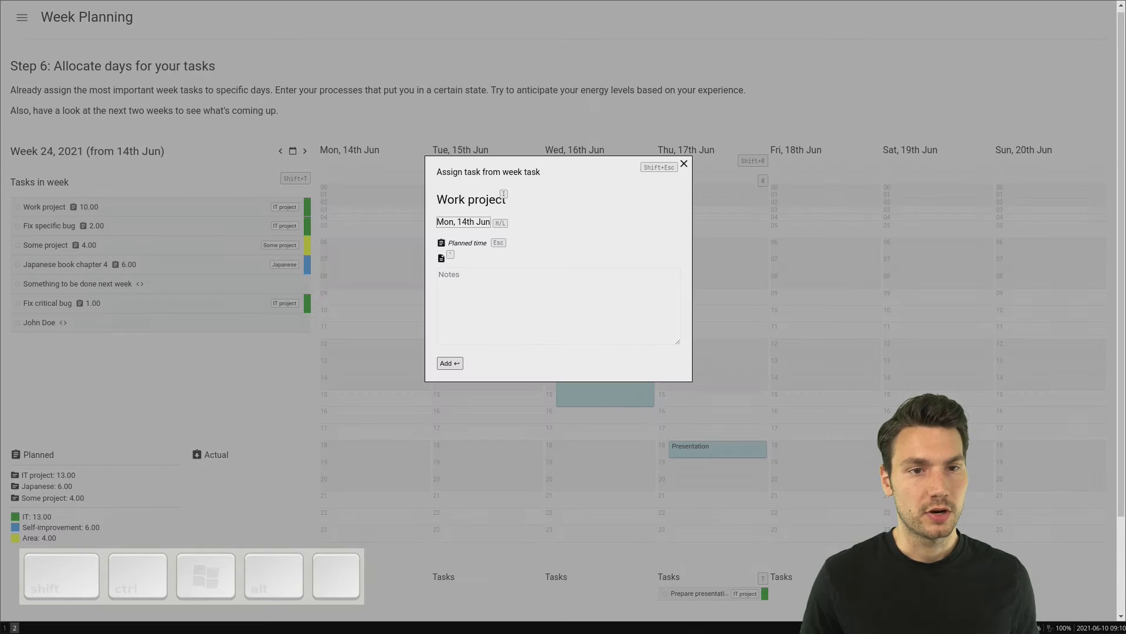
key(Return)
key(Return)
key(l)
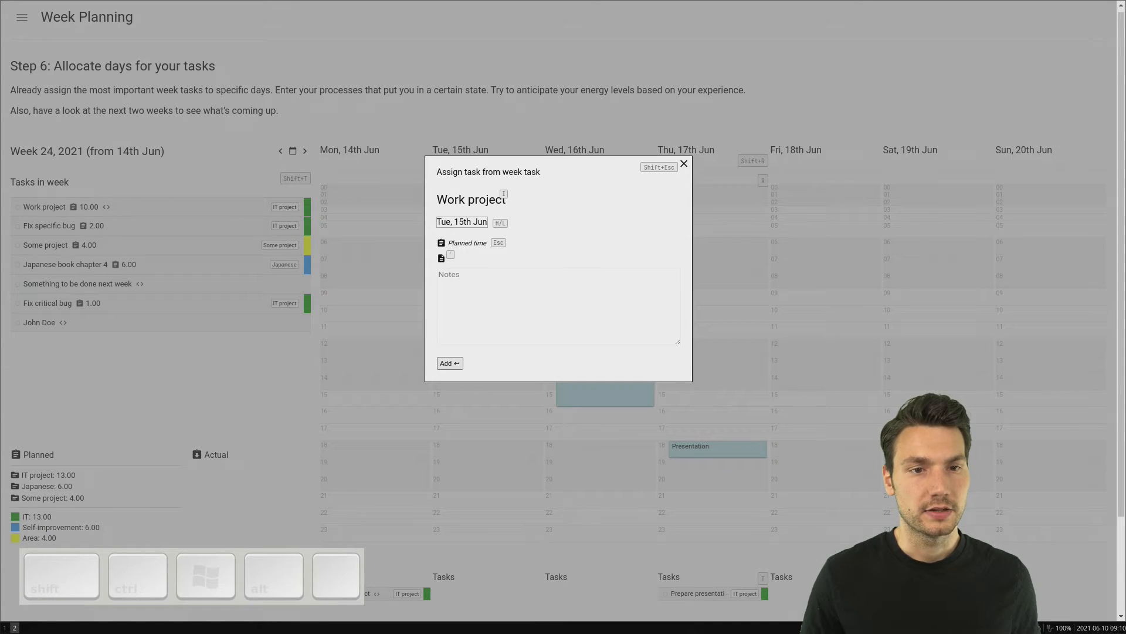
key(Return)
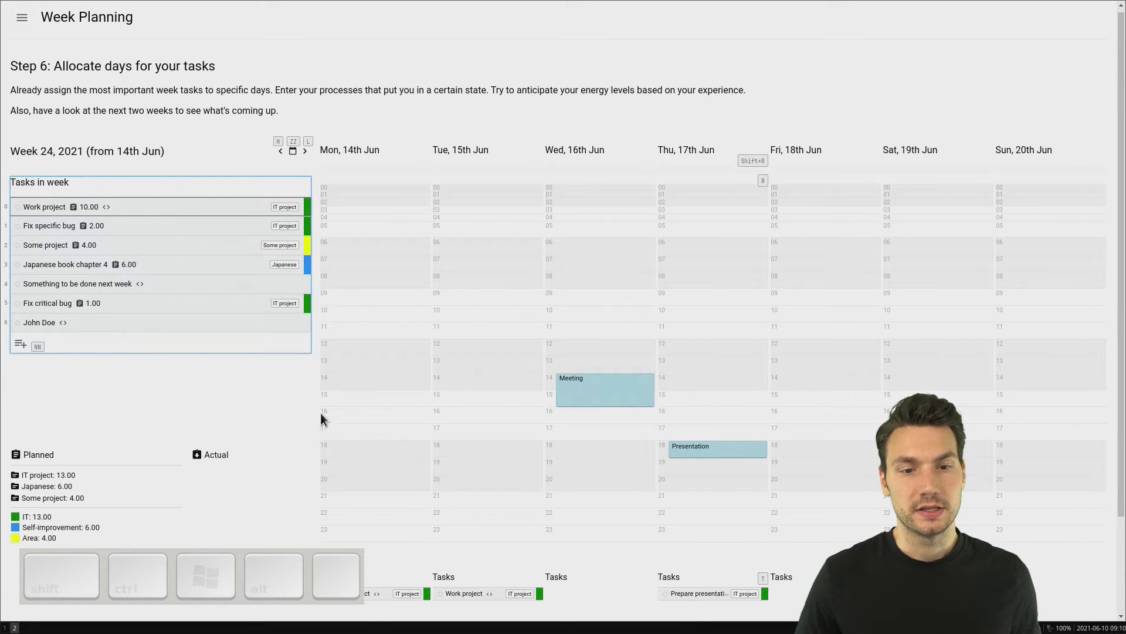
mouse_move(129, 205)
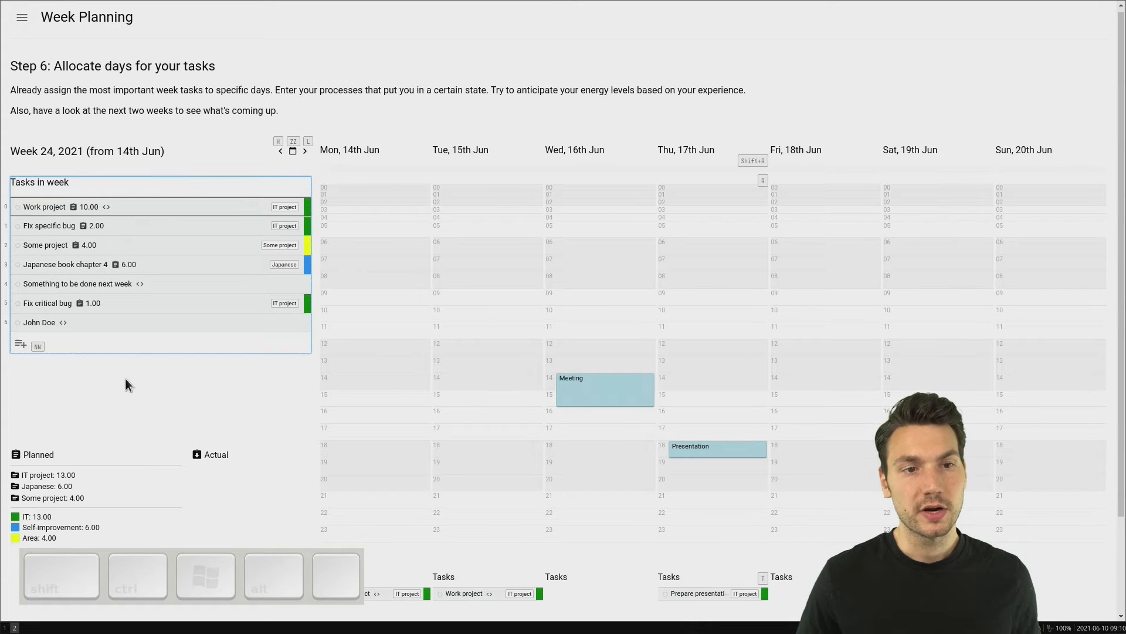
key(j)
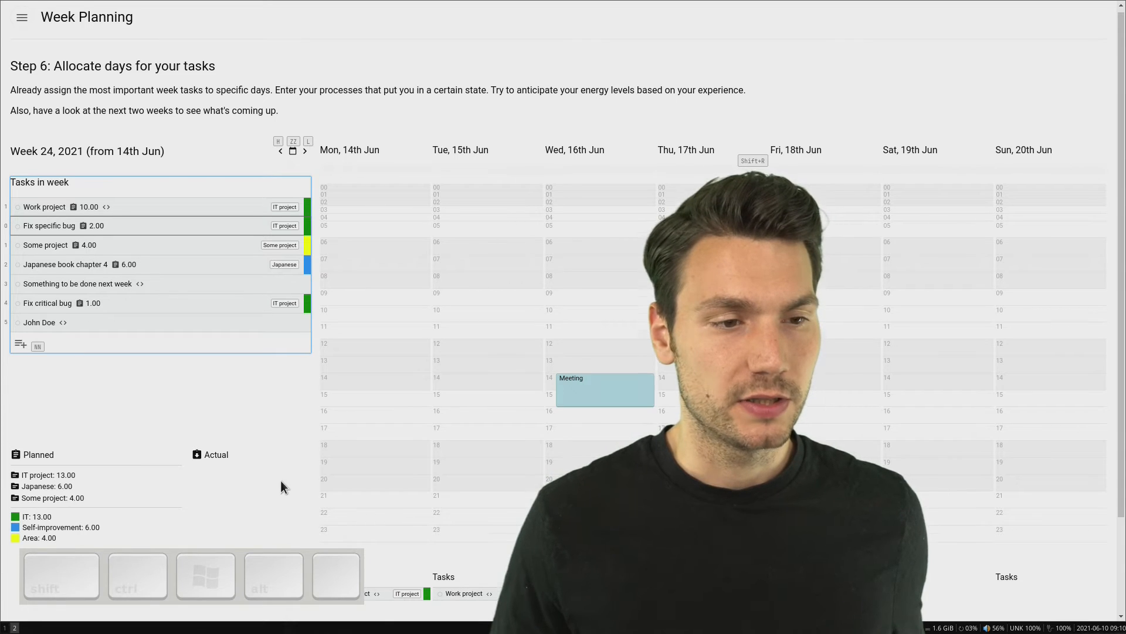
Step: Schedule the "Work project" task on Monday, 14th June in a time slot from 08:00 to 10:00
scroll(280, 480, down, 1)
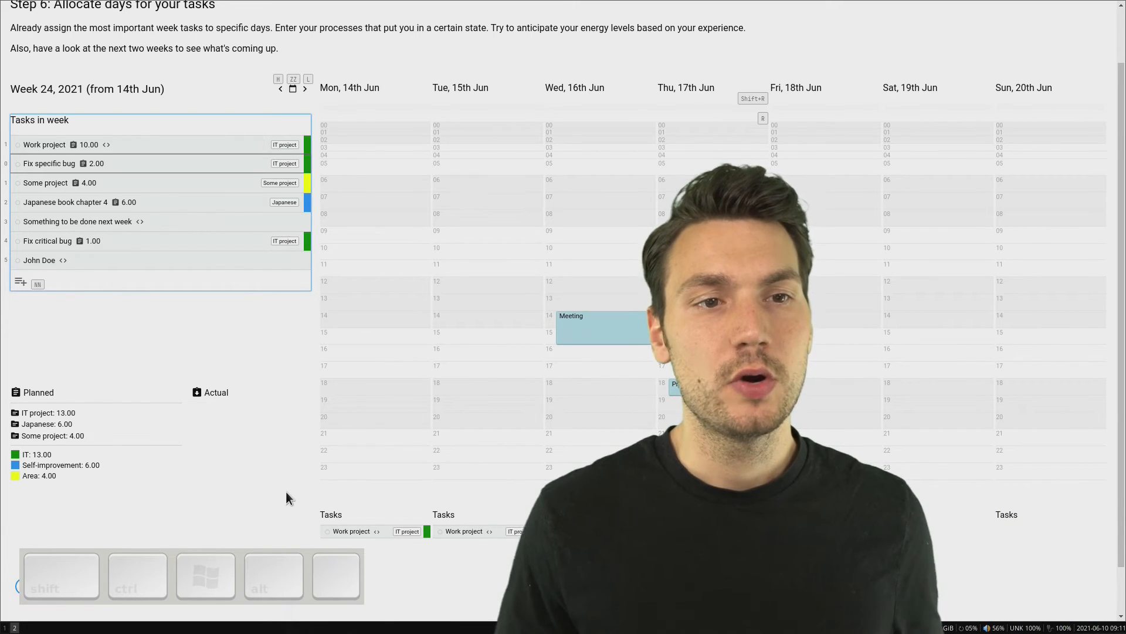
scroll(558, 317, up, 1)
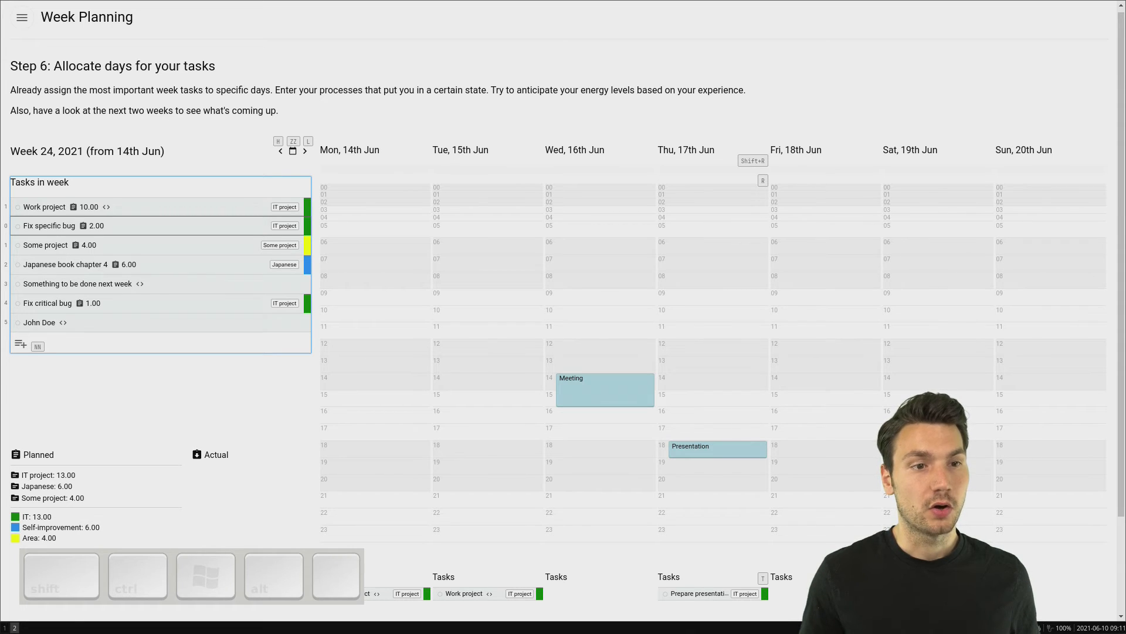
key(t)
key(h)
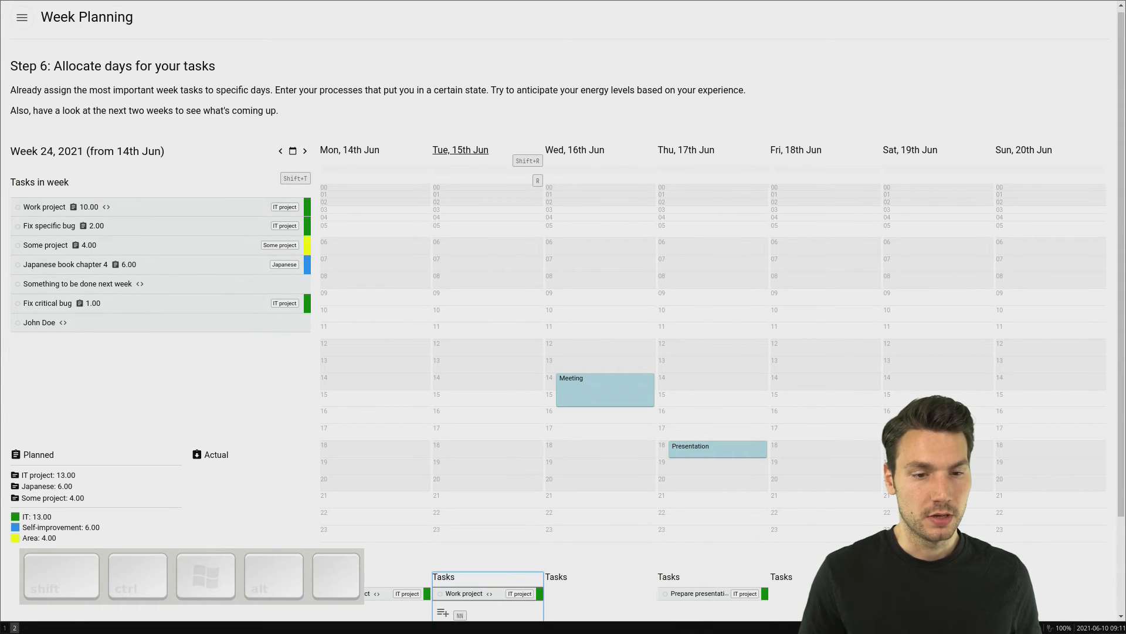
key(n)
key(n)
key(Escape)
key(d)
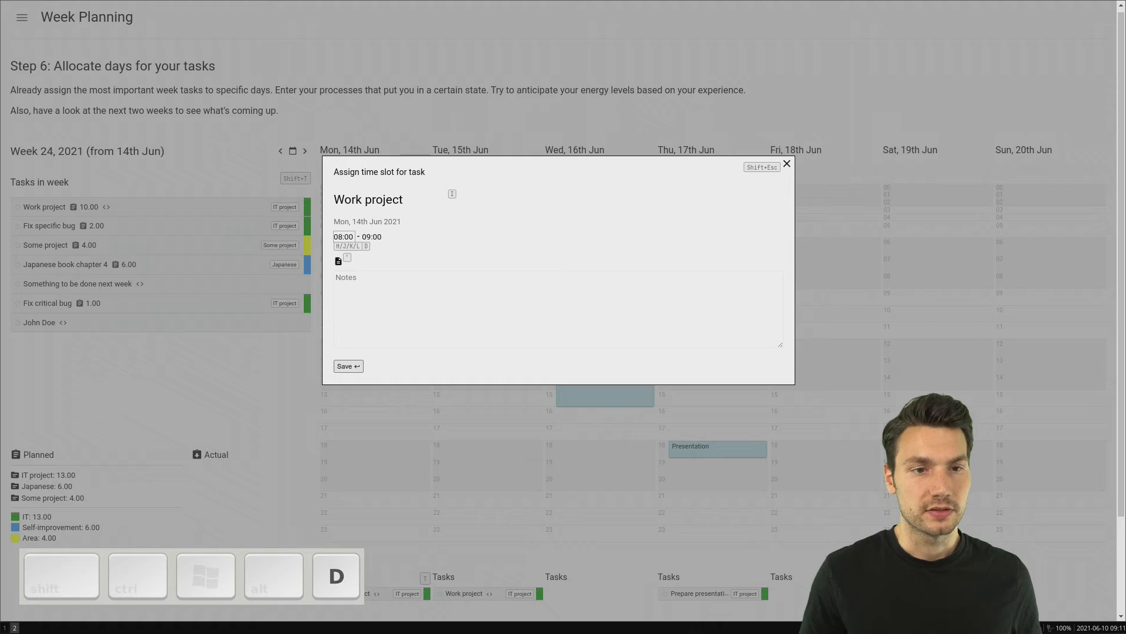
key(Return)
Step: Schedule the "Work project" task on Tuesday, 15th June in a time slot from 08:00 to 10:00
key(n)
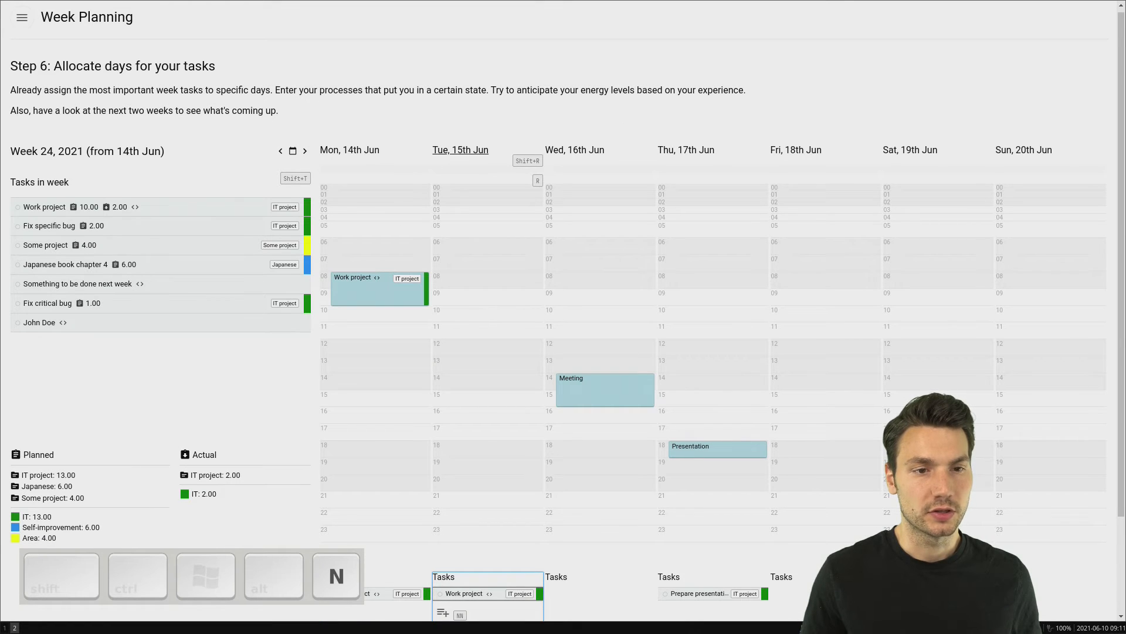
key(n)
key(k)
key(Return)
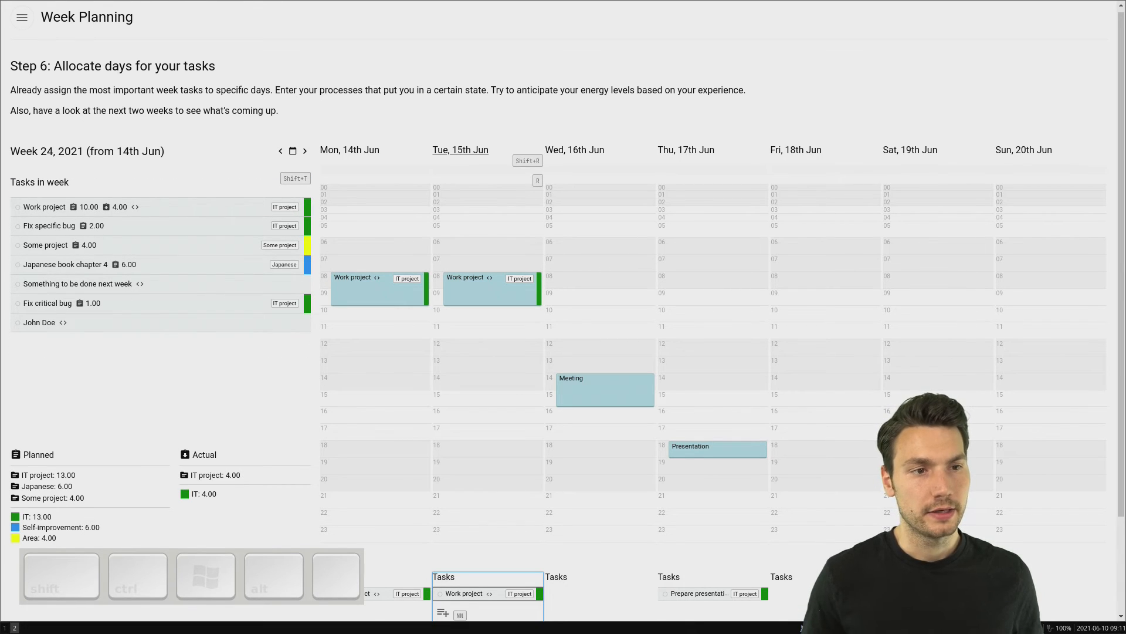
Step: Finish allocating week tasks to days and continue to the plan review step
key(shift+t)
key(j)
key(j)
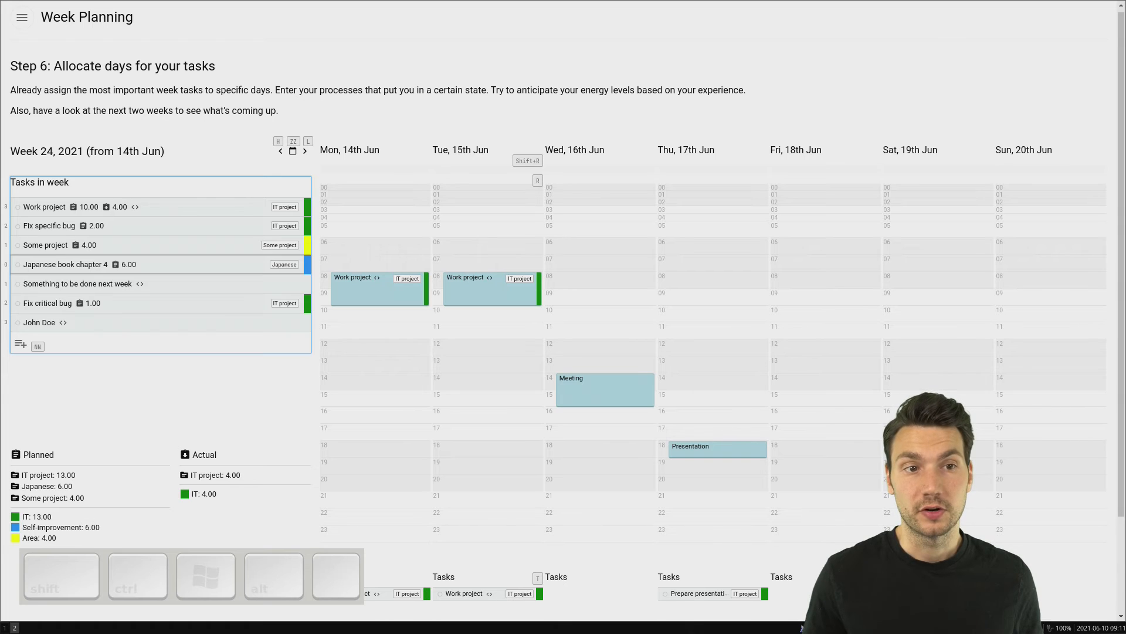
key(Escape)
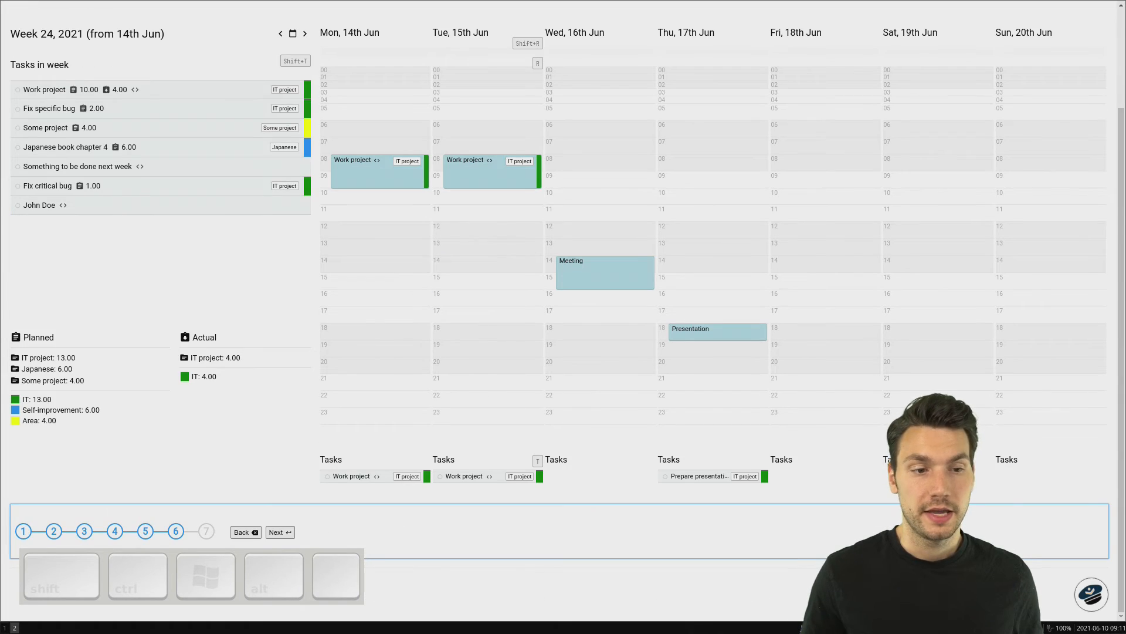
key(Return)
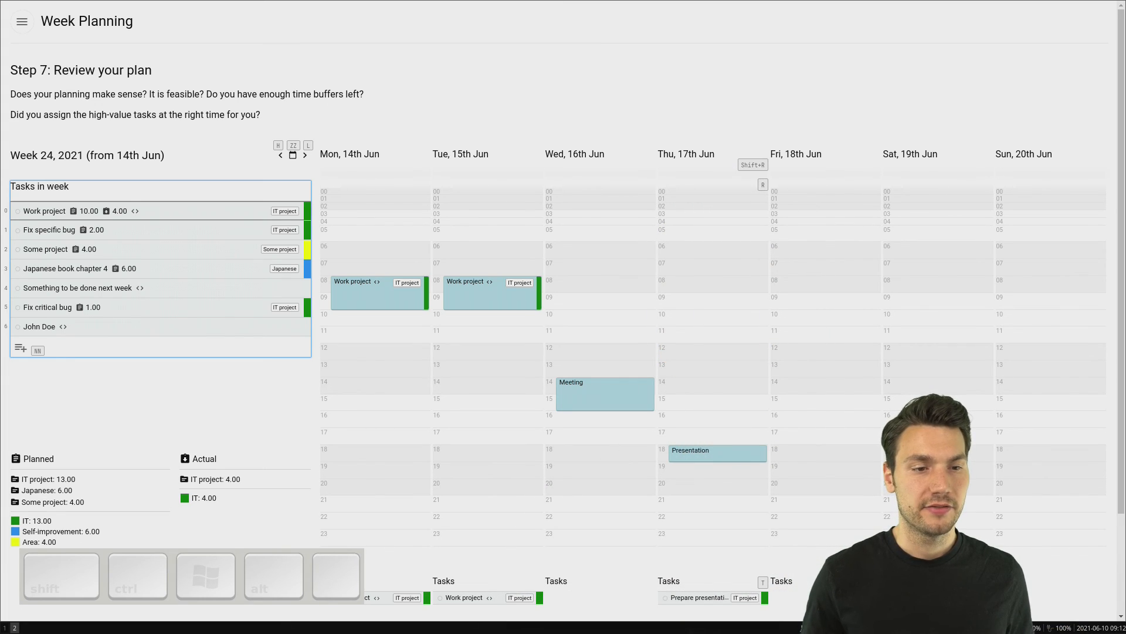
Step: Complete the week planning and show the planned and actual time summary for week 23
key(Tab)
key(Return)
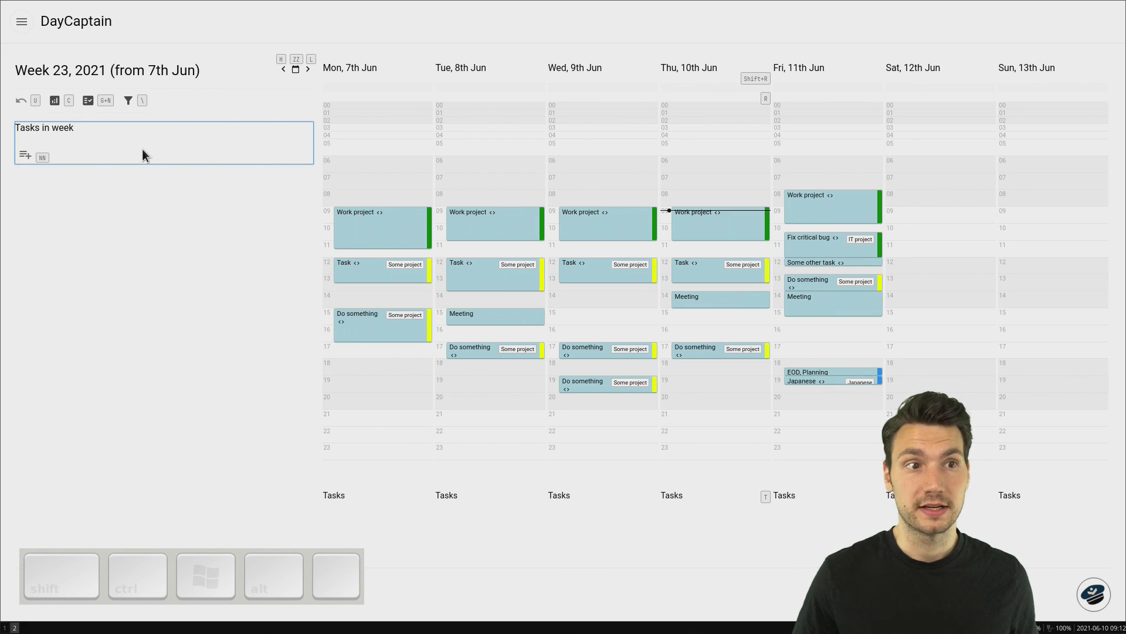
key(c)
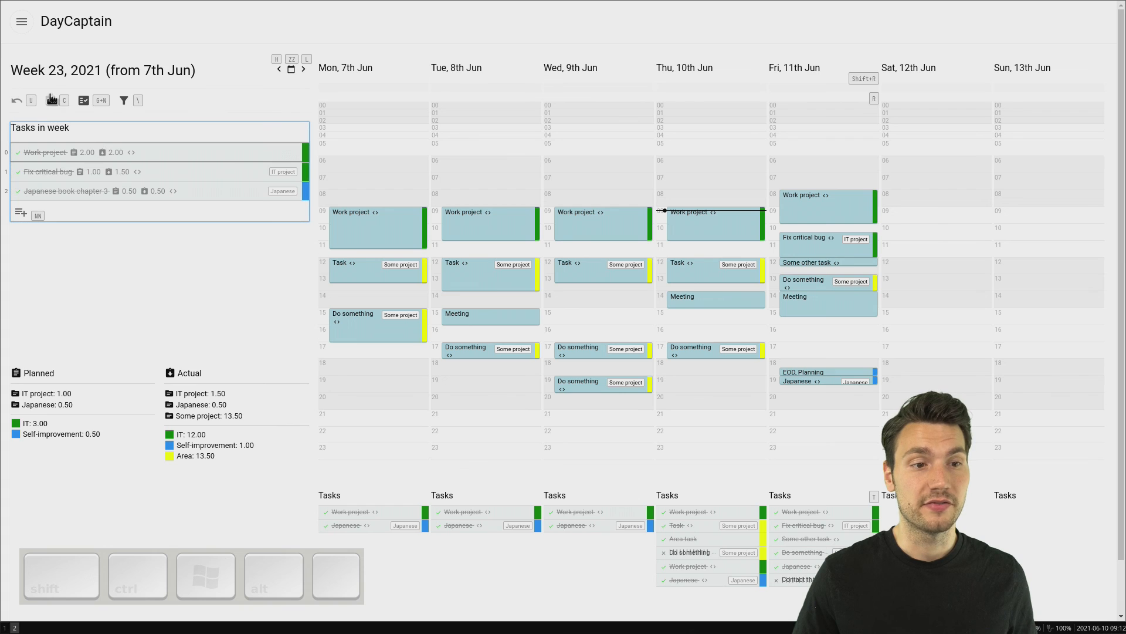